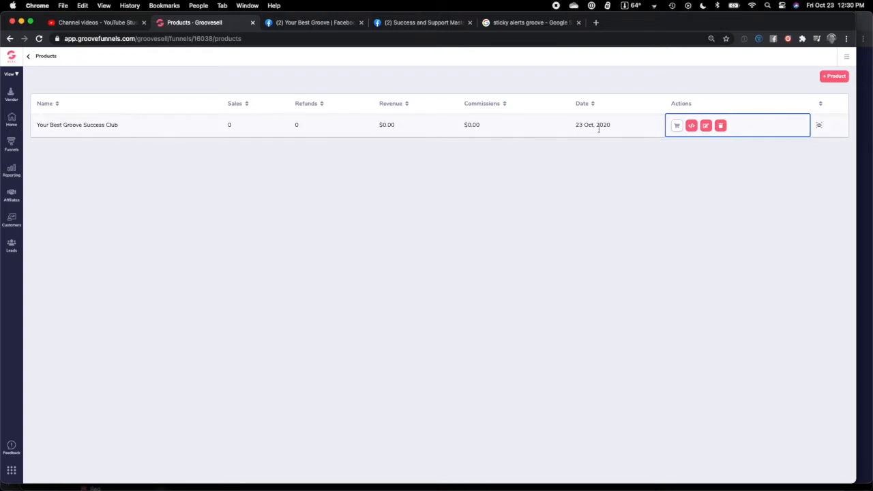
# - Copy the Your Best Groove Success Club product's sales page URL into the Sales Demo note in OneNote, labelled "Sales"
pyautogui.click(706, 126)
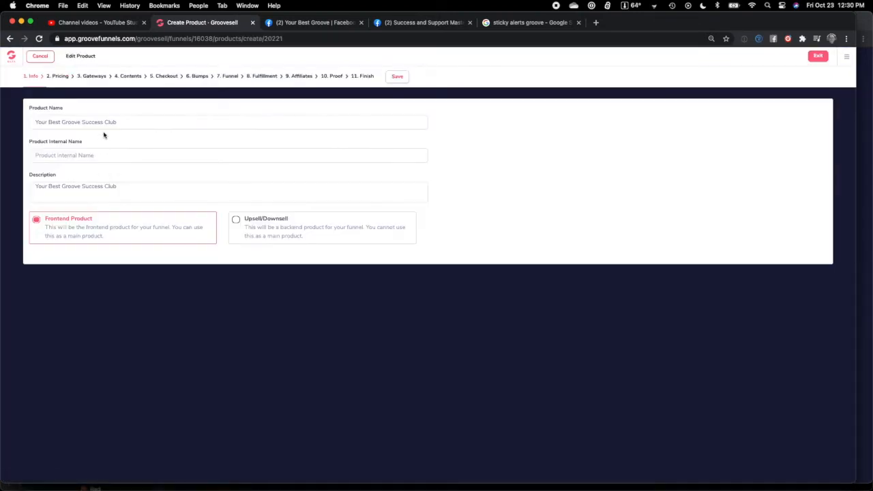
pyautogui.click(127, 76)
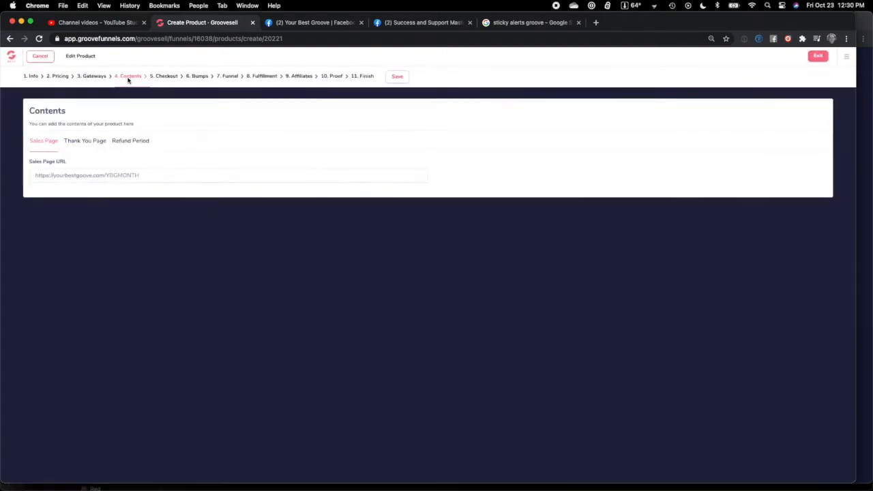
pyautogui.moveTo(143, 175); pyautogui.dragTo(25, 174)
pyautogui.press('super+Tab')
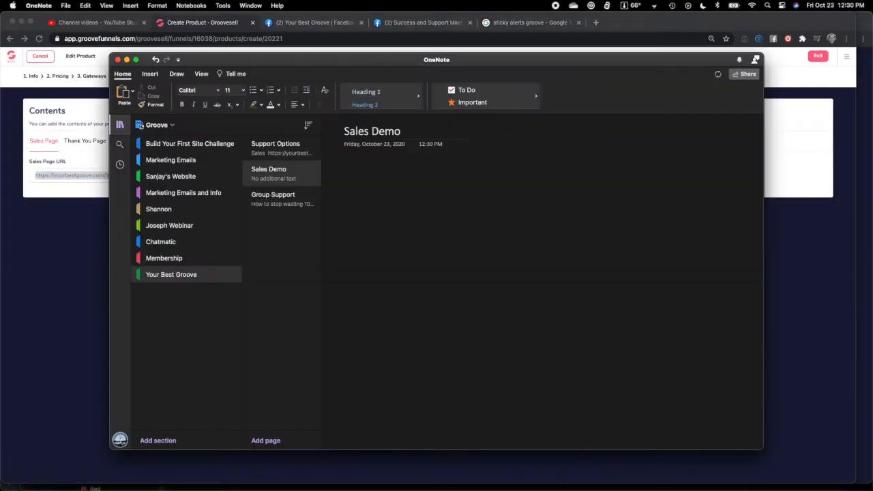
pyautogui.write('https://yourbestgoove.com/YBGMONTH')
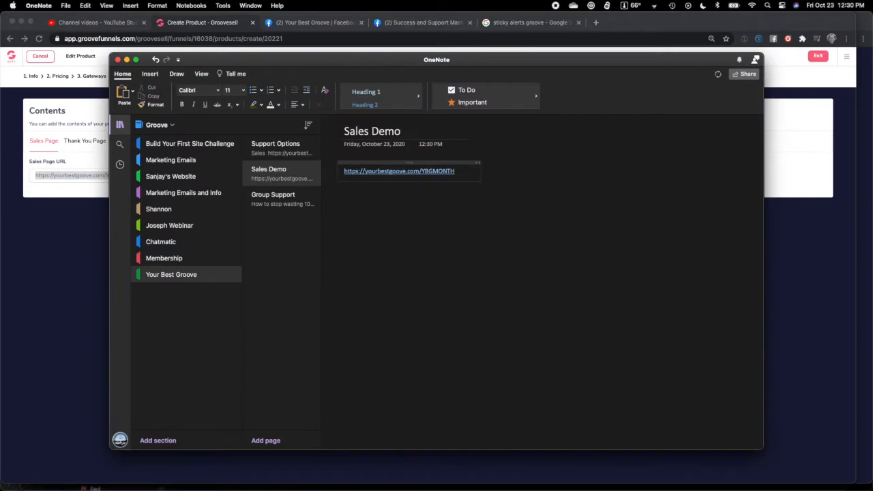
pyautogui.press('Return')
pyautogui.press('Up')
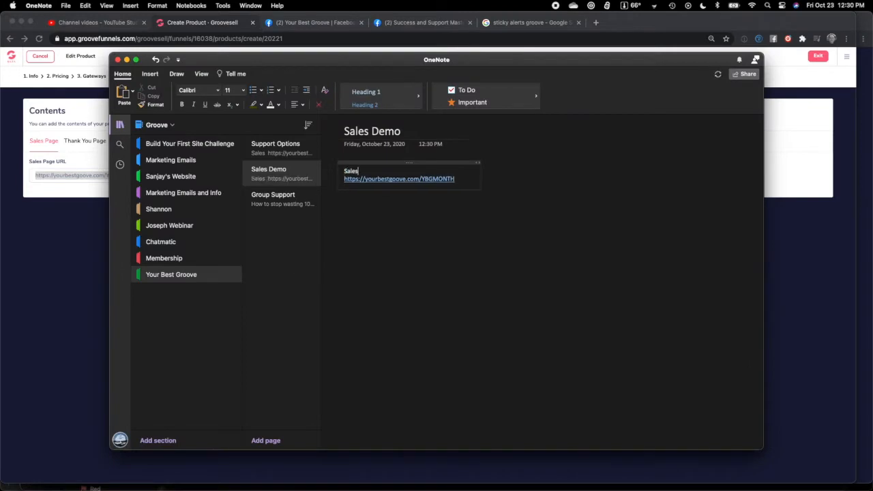
# - Copy the product's thank you page URL from GrooveSell into the OneNote Sales Demo note, labelled "Thanks:"
pyautogui.press('super+Tab')
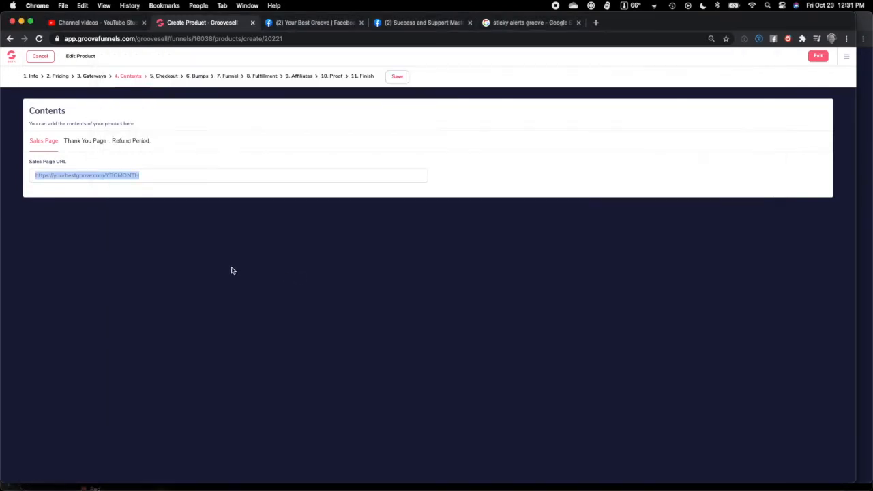
pyautogui.click(98, 142)
pyautogui.tripleClick(133, 210)
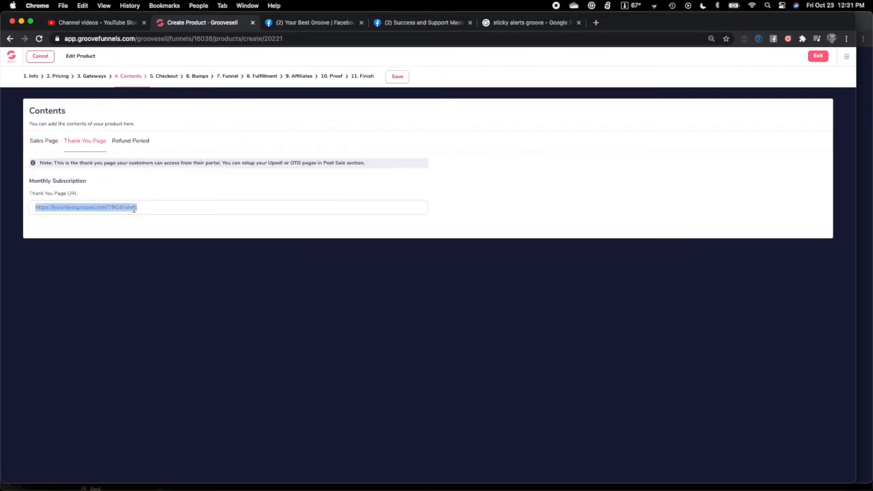
pyautogui.press('super+c')
pyautogui.press('super+Tab')
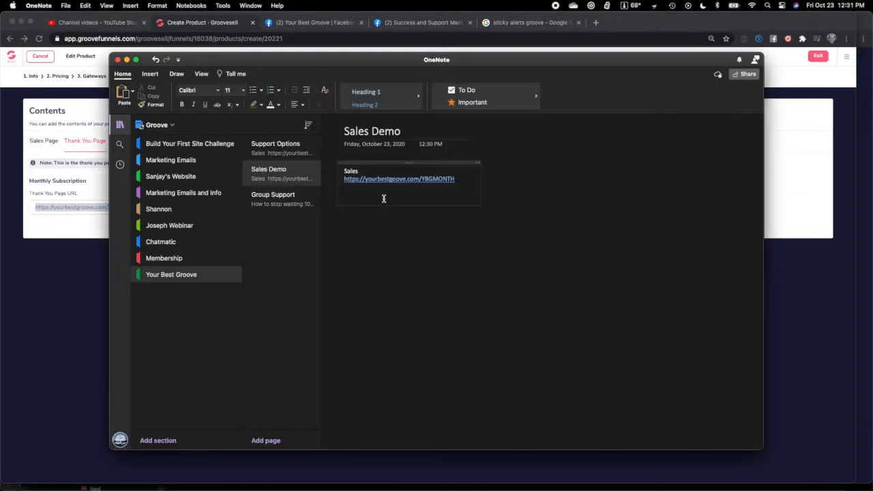
pyautogui.write(':')
pyautogui.press('Return')
pyautogui.press('super+v')
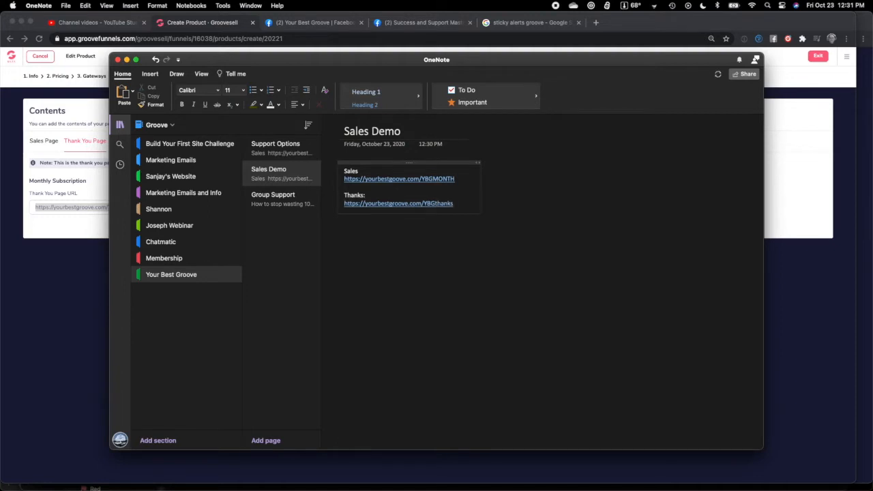
# - Return to the browser, exit the product editor, and open the Your Best Groove site in the GroovePages editor
pyautogui.press('super+Tab')
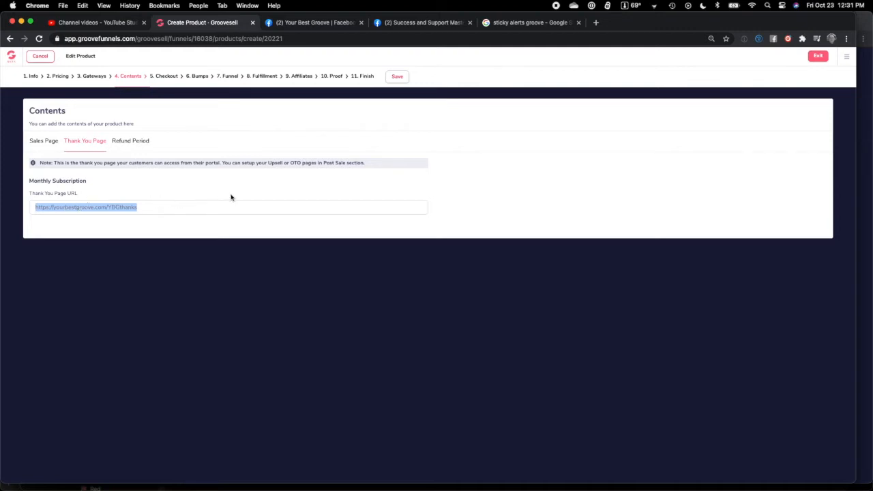
pyautogui.click(820, 58)
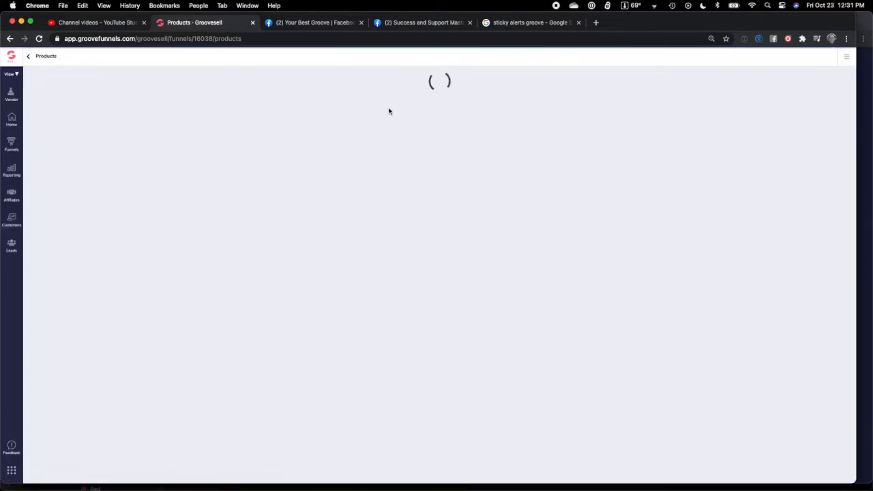
pyautogui.click(11, 58)
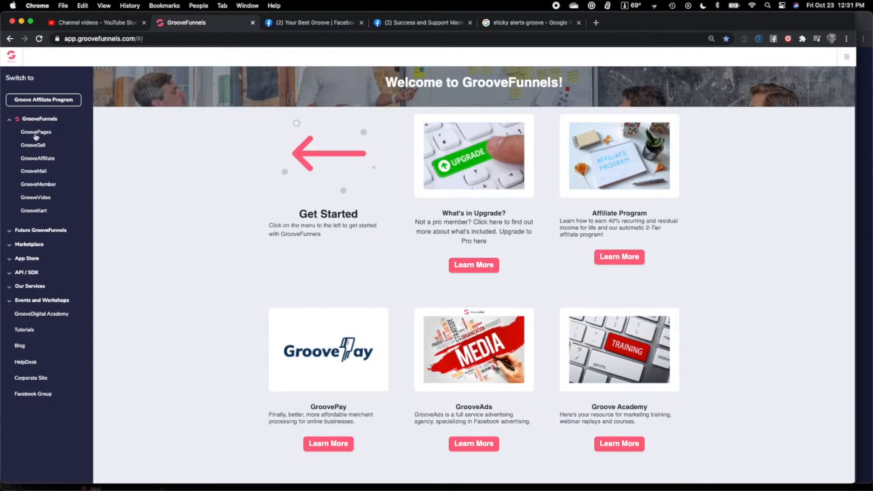
pyautogui.click(36, 133)
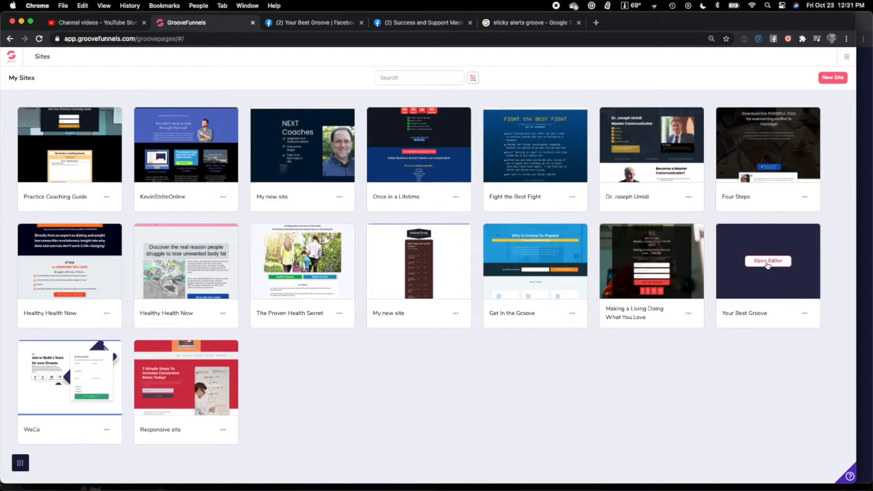
pyautogui.click(767, 265)
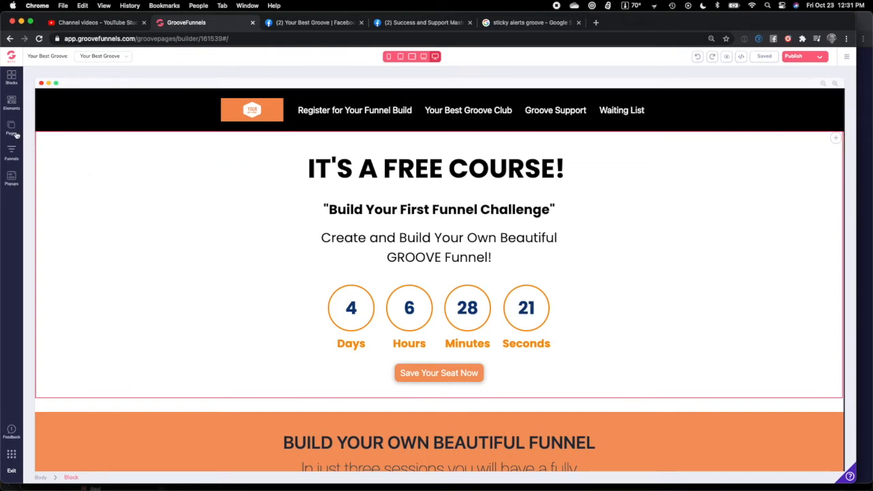
# - Add a new page to the Your Best Groove site from a blank canvas
pyautogui.scroll(-8, 153, 232)
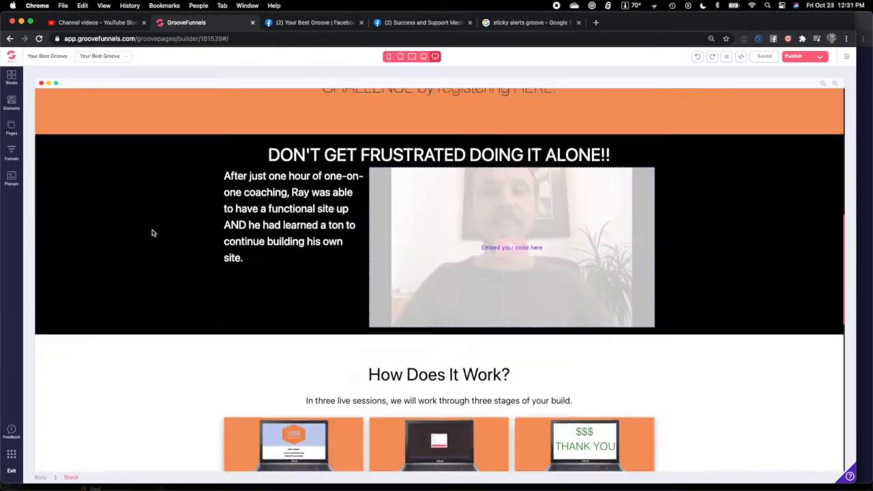
pyautogui.scroll(6, 152, 232)
pyautogui.scroll(3, 152, 234)
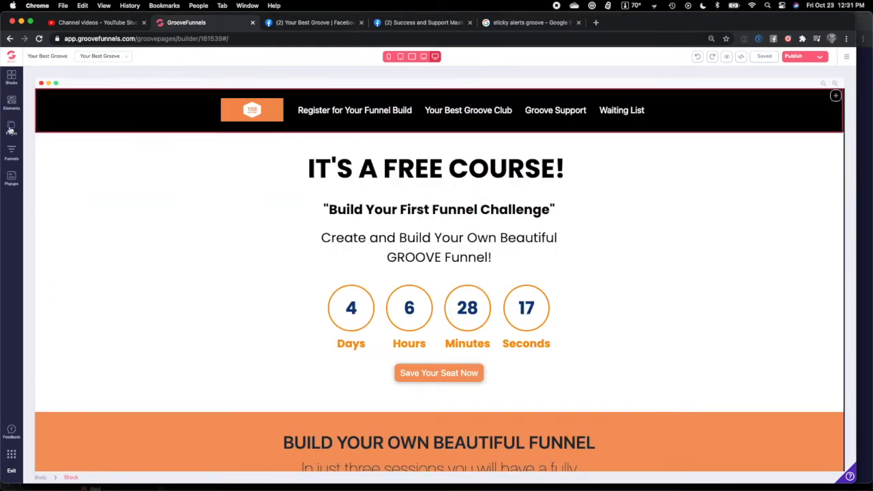
pyautogui.click(11, 128)
pyautogui.click(116, 80)
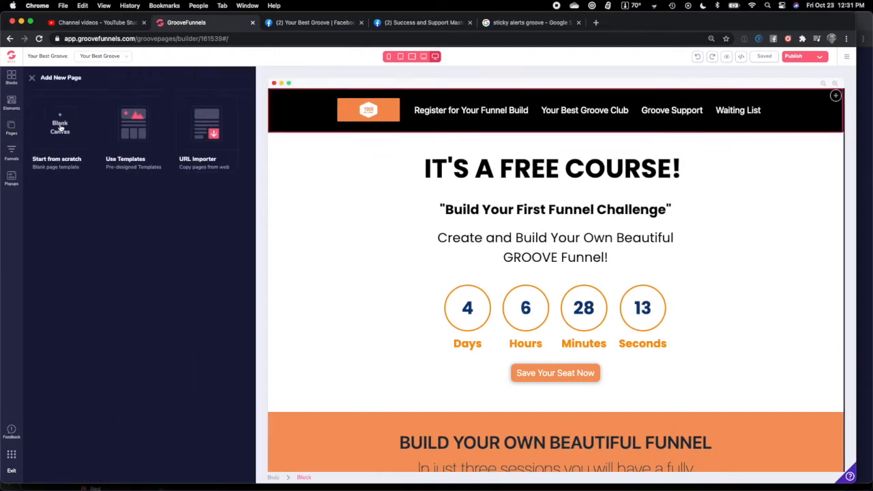
pyautogui.click(60, 127)
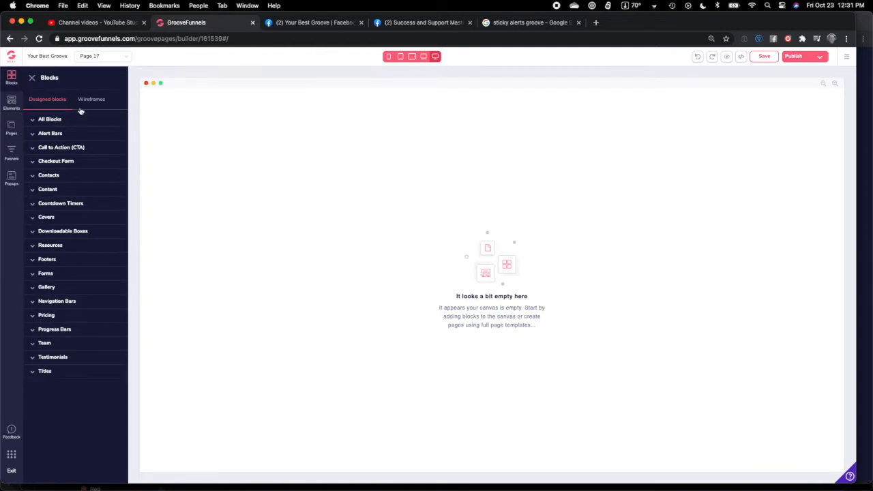
# - Add the yellow headline block from the designed Content blocks to the empty page
pyautogui.click(49, 189)
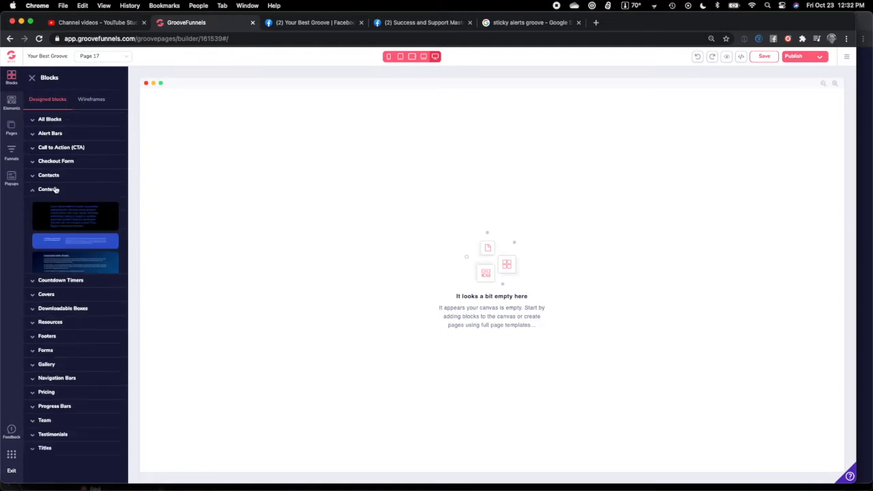
pyautogui.scroll(-2, 83, 273)
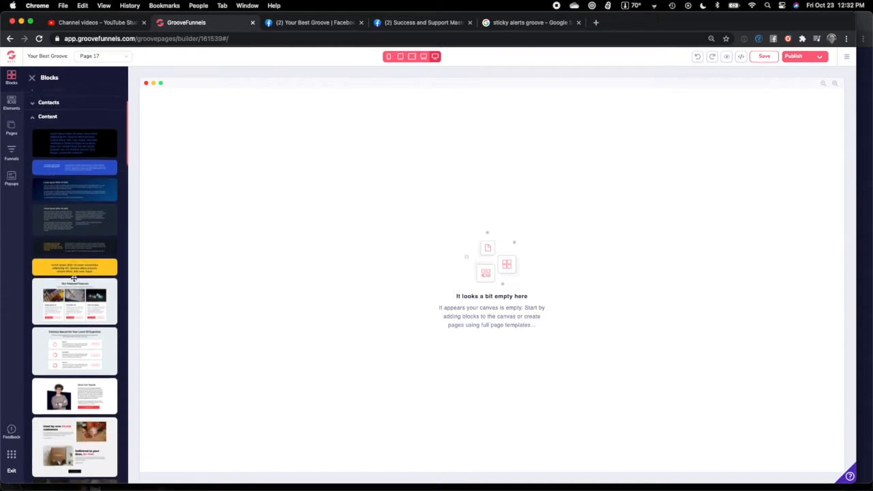
pyautogui.moveTo(71, 255); pyautogui.dragTo(477, 137)
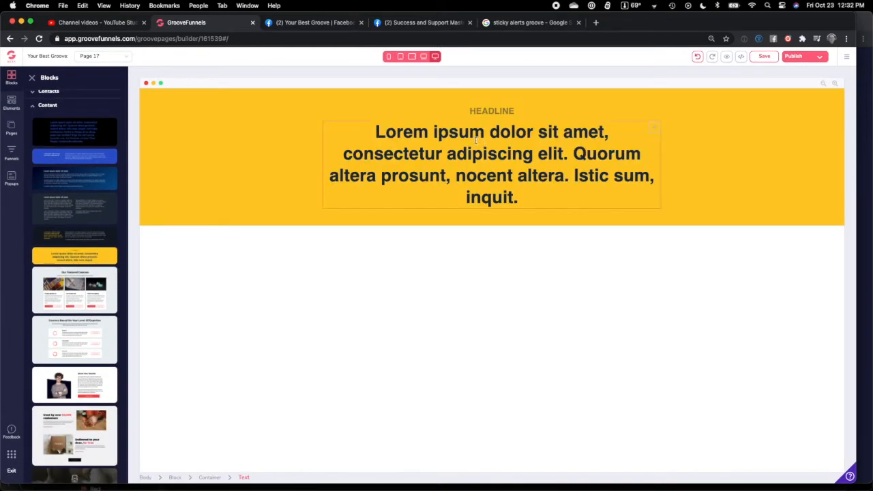
# - Replace the yellow block's placeholder text with "You Should Subscribe this is an amazing deal .." followed by an empty line
pyautogui.tripleClick(484, 146)
pyautogui.write('You Sh')
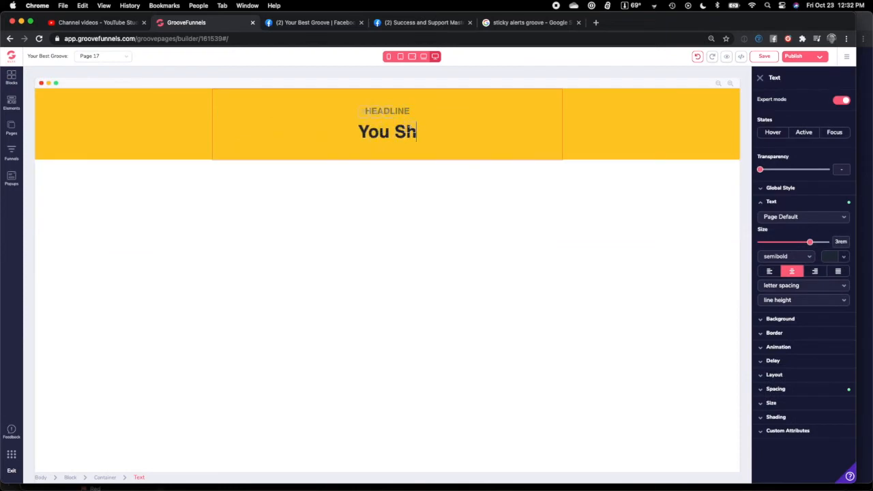
pyautogui.write('ould Subscrib')
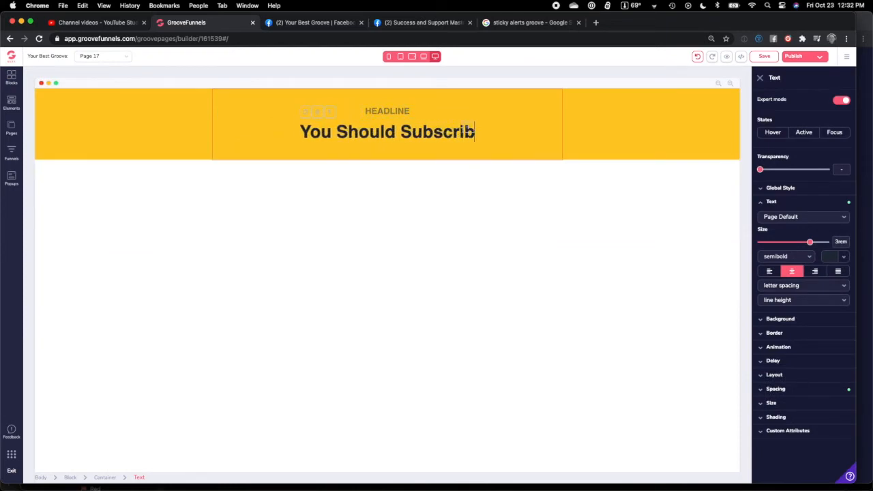
pyautogui.write('e this')
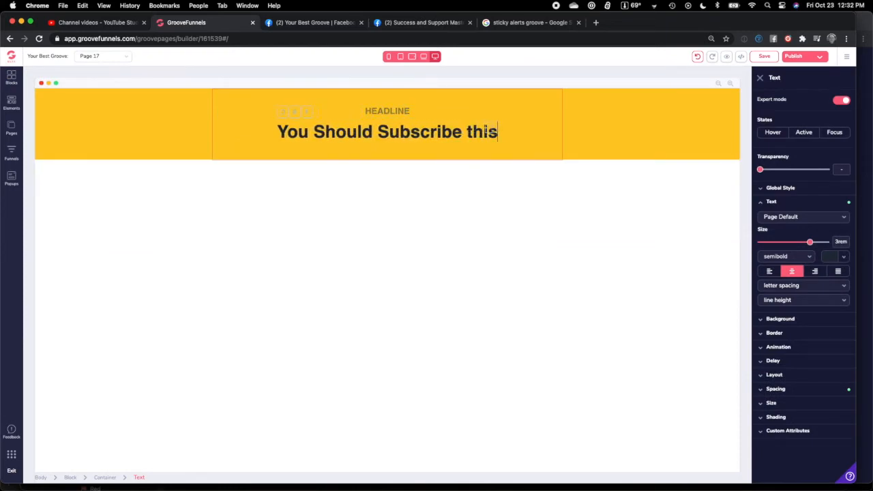
pyautogui.write(' is an amazing deal ..')
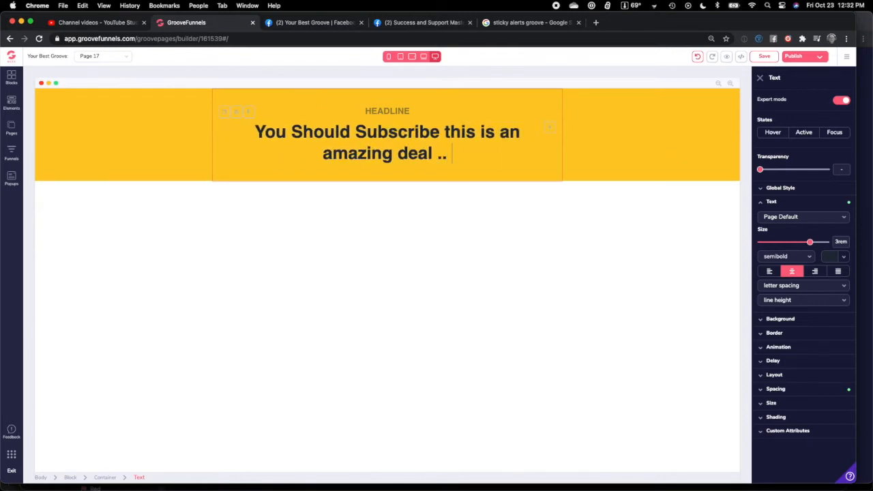
pyautogui.press('Return')
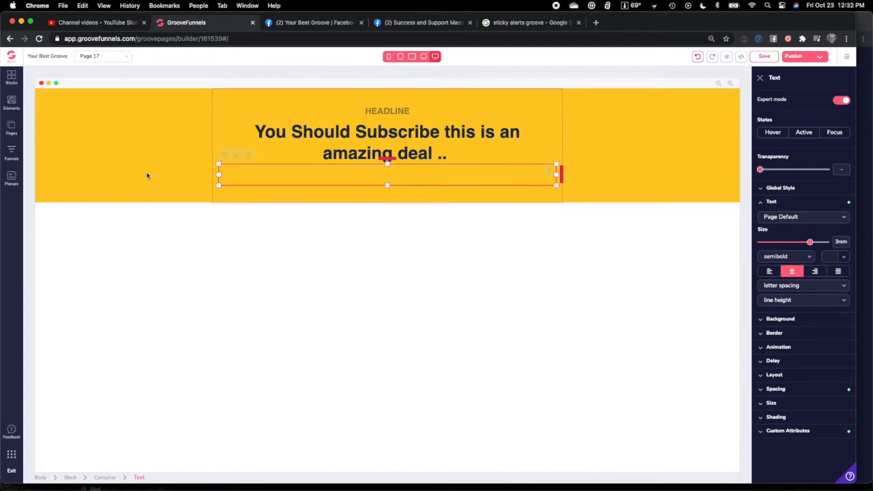
pyautogui.click(146, 175)
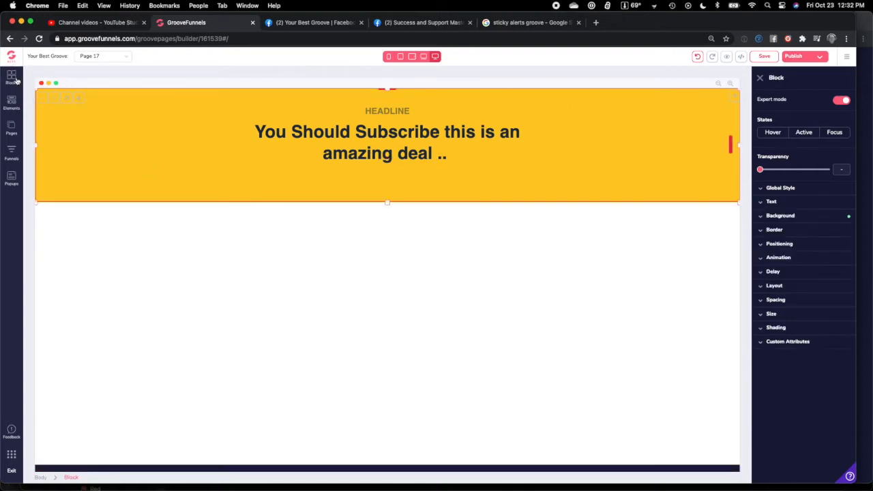
# - Try to add an empty container wireframe over the lower part of the yellow headline block
pyautogui.click(15, 79)
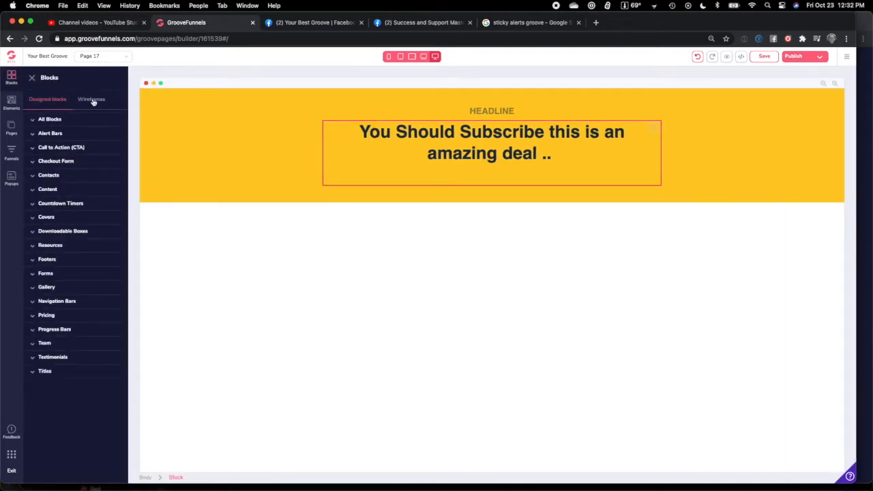
pyautogui.click(92, 100)
pyautogui.click(55, 134)
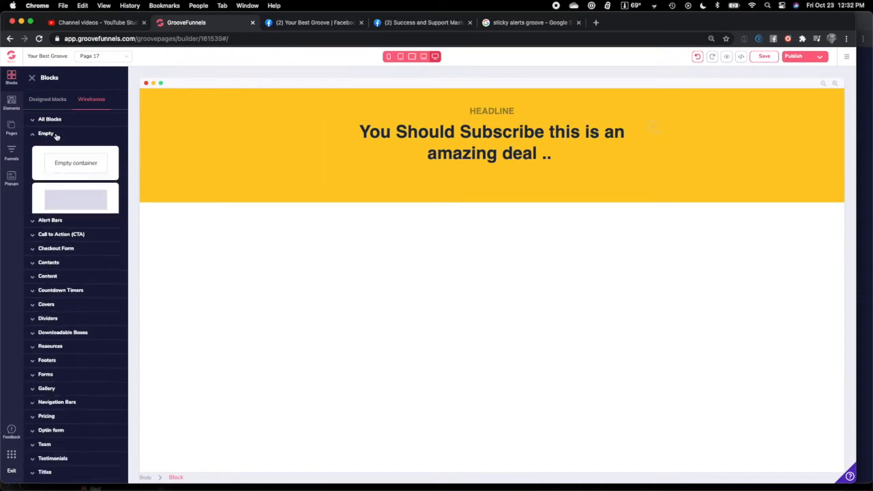
pyautogui.scroll(-1, 69, 161)
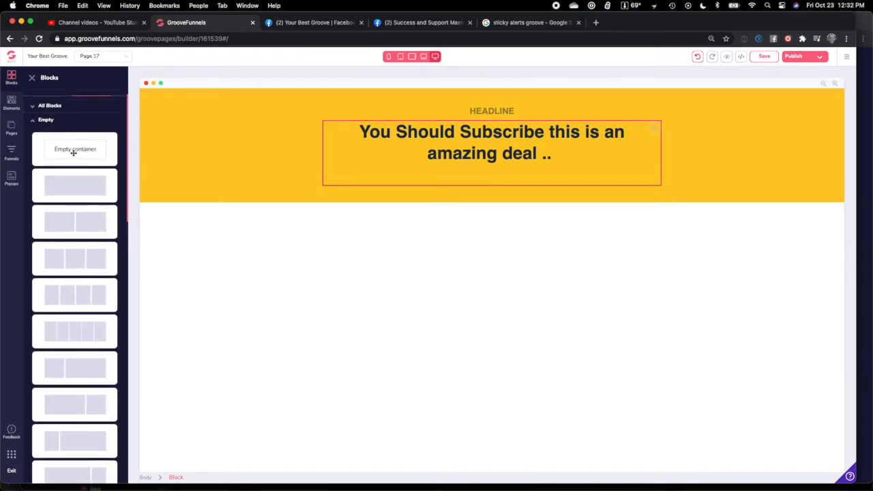
pyautogui.moveTo(73, 147); pyautogui.dragTo(498, 181)
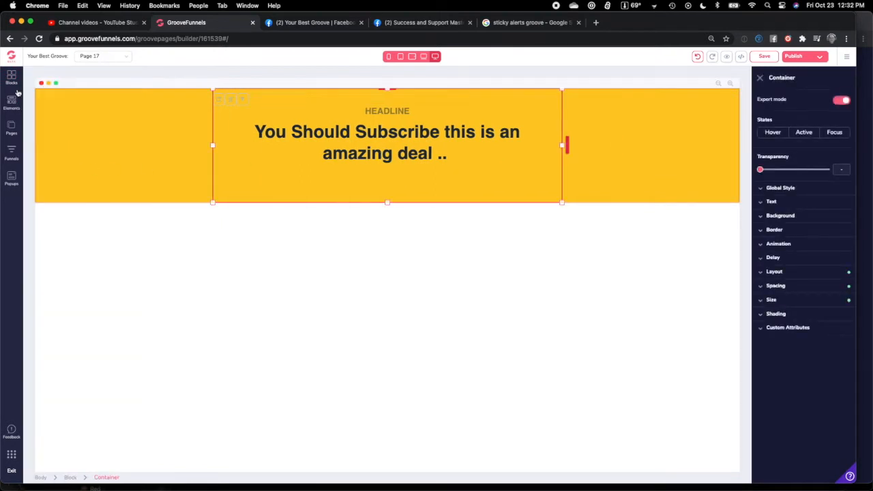
# - Add an empty container wireframe block directly below the yellow headline block
pyautogui.click(12, 77)
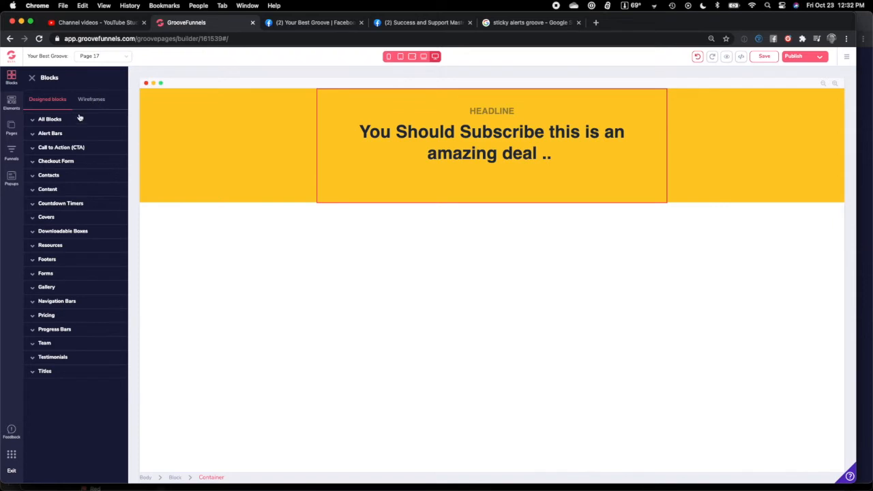
pyautogui.click(64, 120)
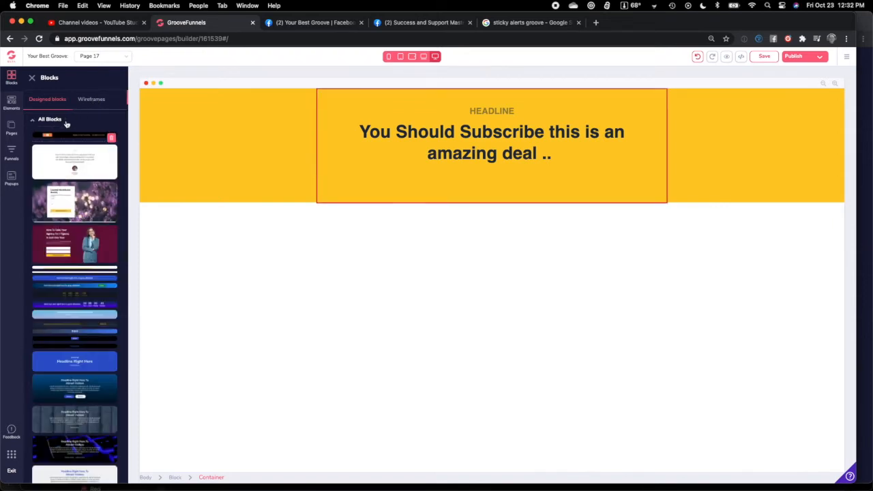
pyautogui.click(92, 100)
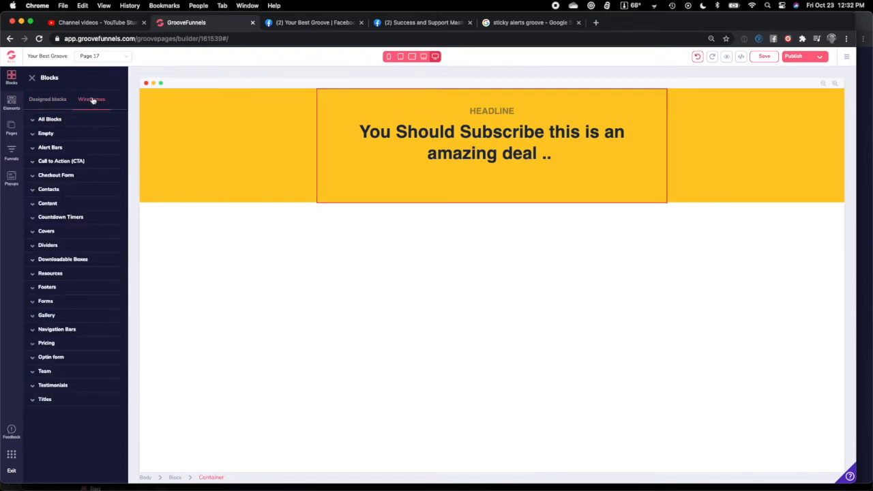
pyautogui.click(58, 136)
pyautogui.moveTo(82, 166); pyautogui.dragTo(390, 240)
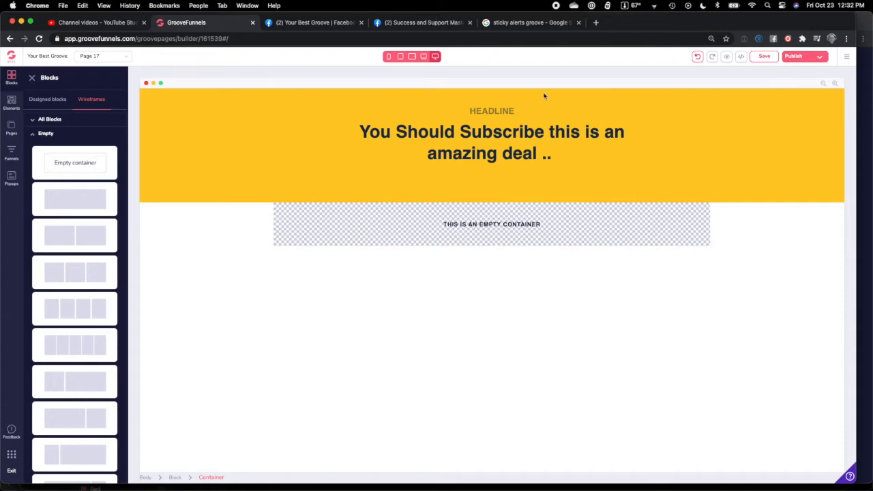
# - Set the page name to "Test Sales" in the settings of Page 17
pyautogui.click(228, 93)
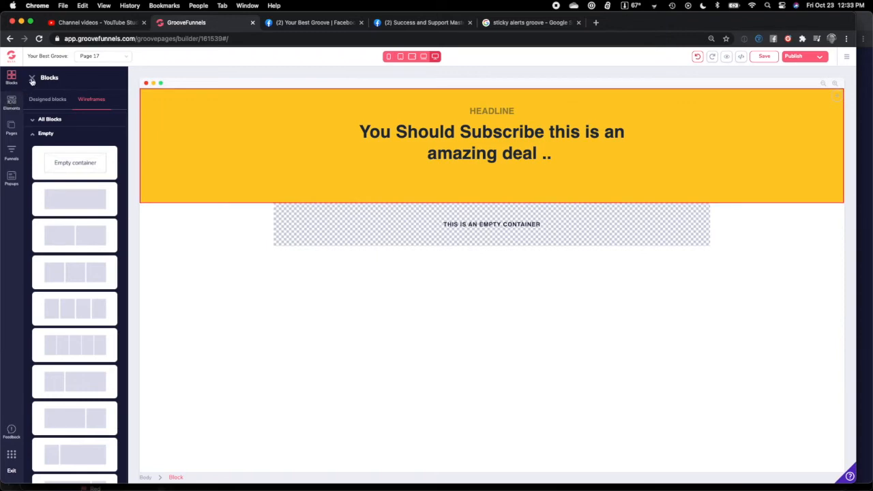
pyautogui.click(31, 79)
pyautogui.click(11, 128)
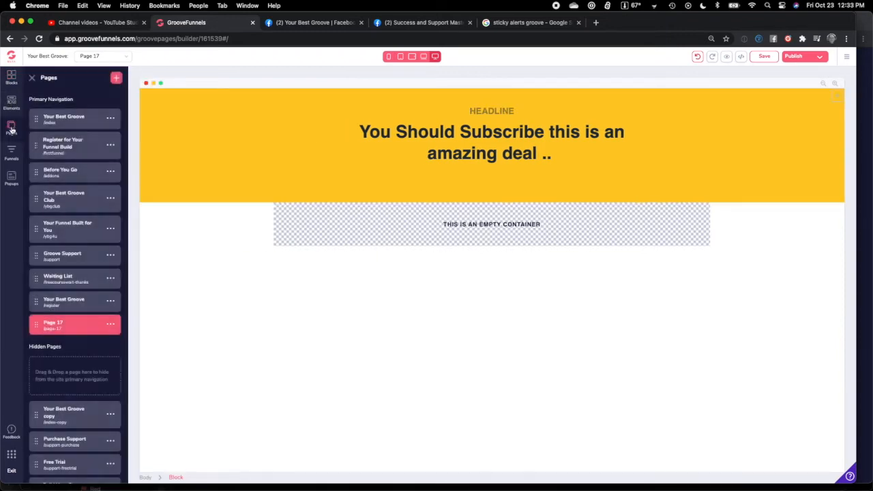
pyautogui.click(110, 325)
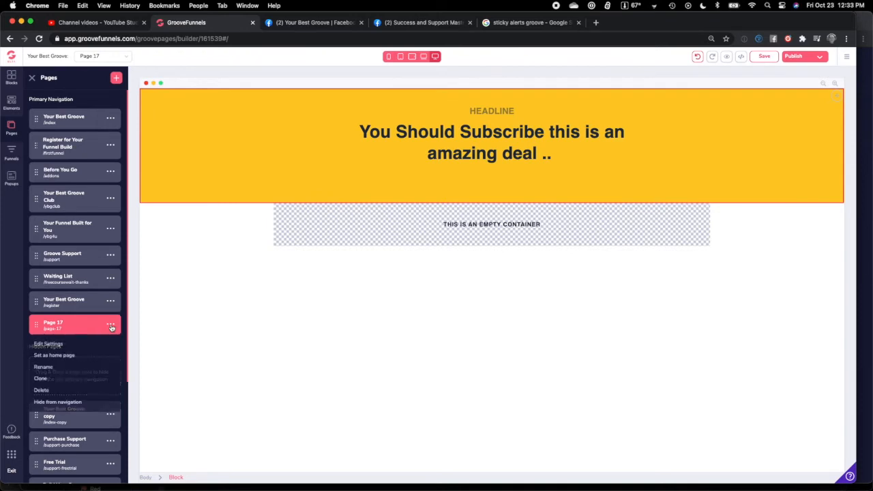
pyautogui.click(49, 345)
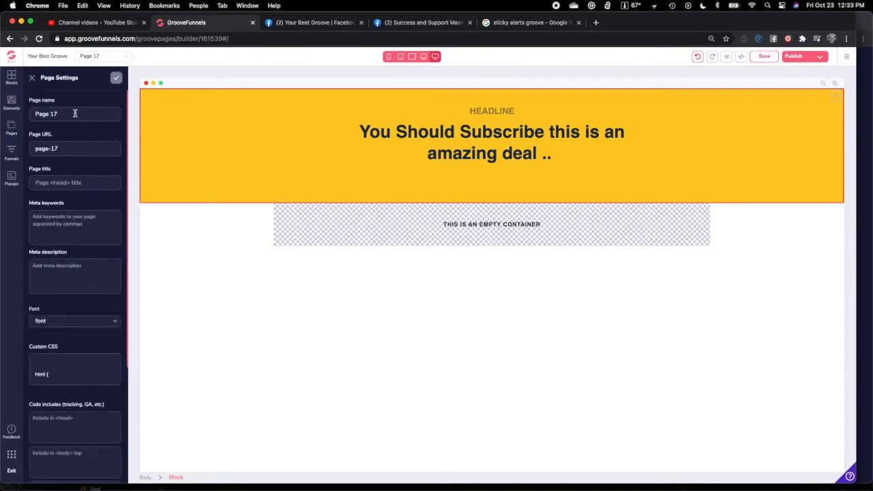
pyautogui.tripleClick(75, 113)
pyautogui.write('Test S')
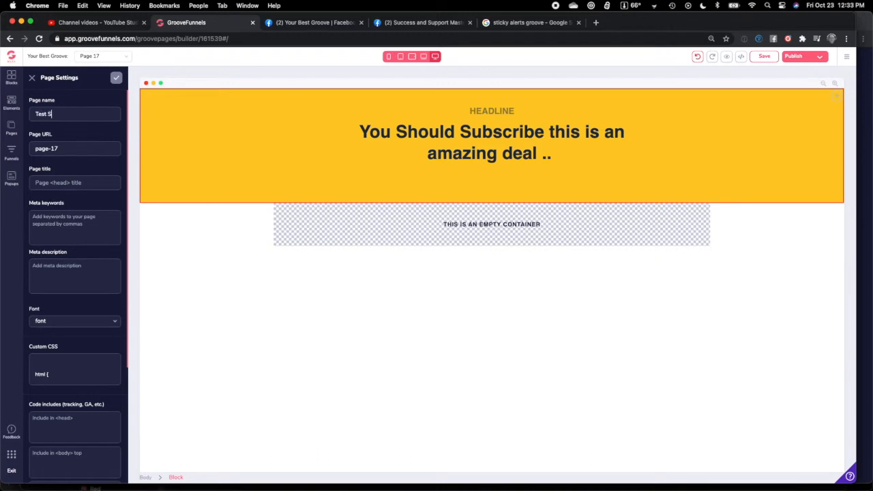
pyautogui.write('ales')
# - Set the page URL to YBGMONTH, matching the sales link in the OneNote Sales Demo note, and save the page settings
pyautogui.press('Tab')
pyautogui.press('super+Tab')
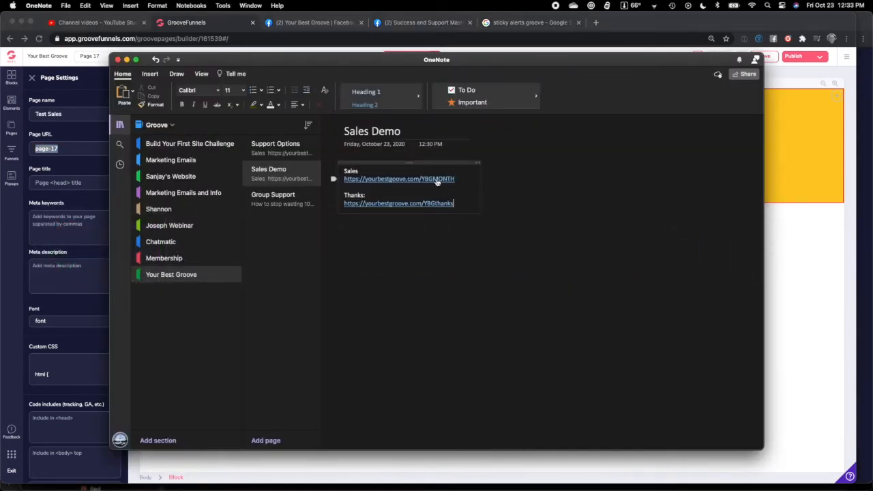
pyautogui.press('super+Tab')
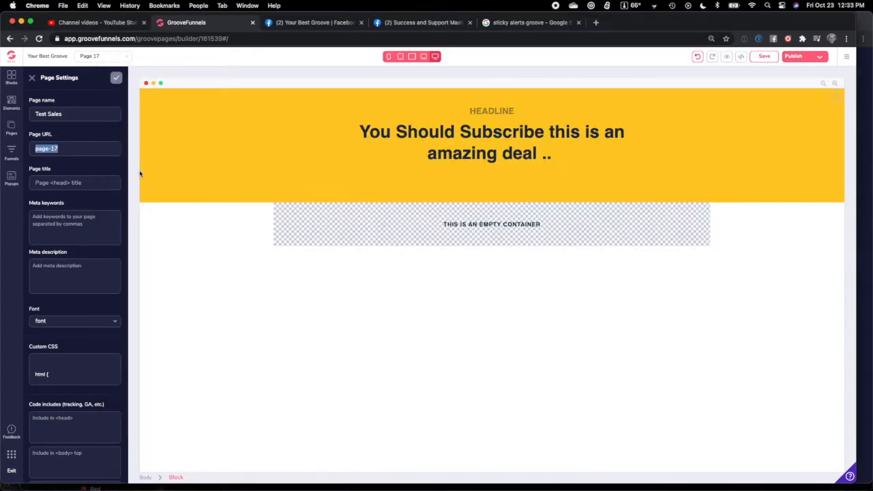
pyautogui.write('YBGMONTH')
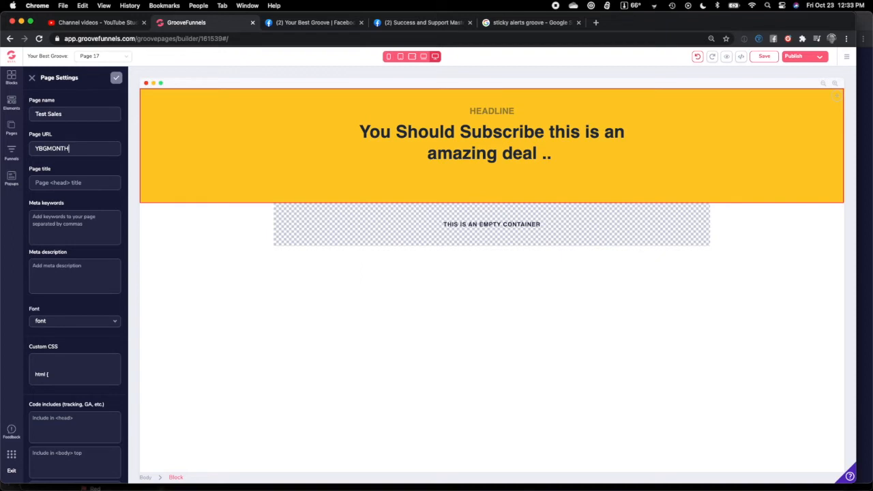
pyautogui.click(116, 78)
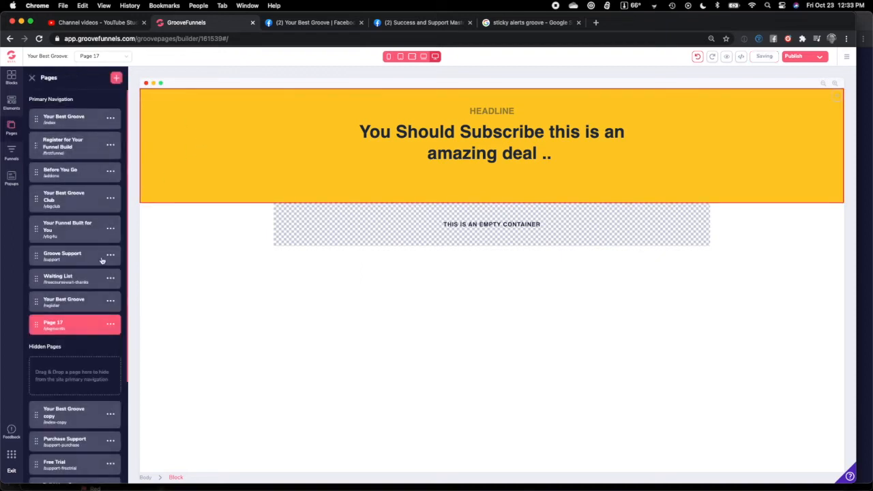
# - Switch to GrooveSell and open the list of product funnels
pyautogui.click(13, 62)
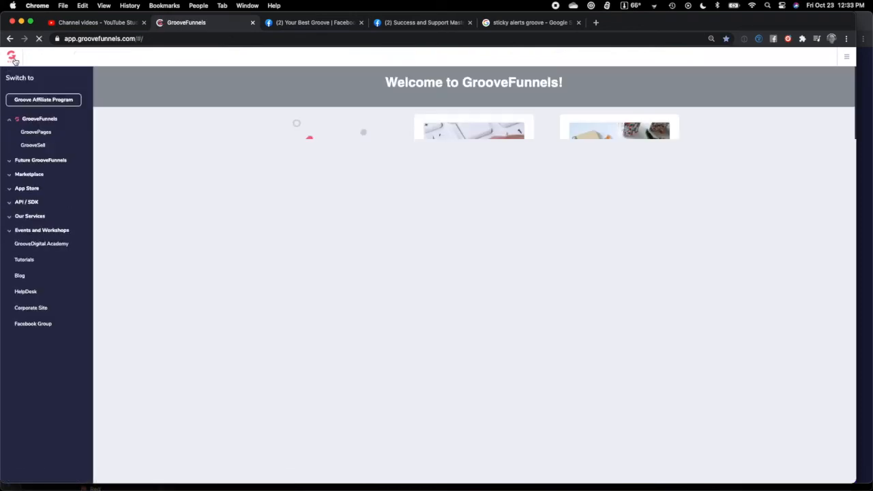
pyautogui.click(43, 146)
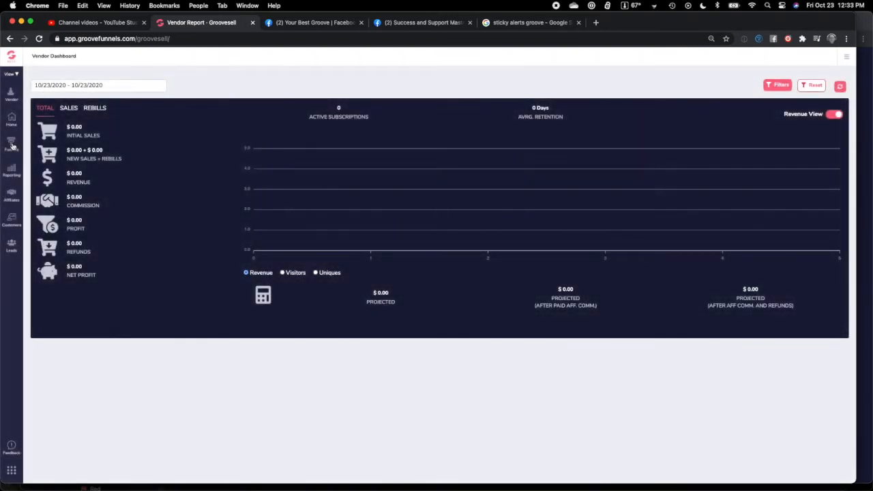
pyautogui.click(11, 144)
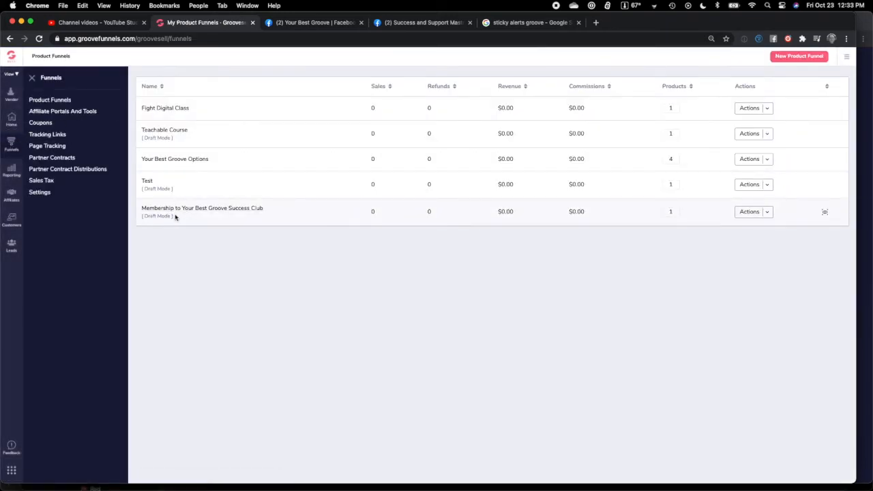
# - Make the Membership to Your Best Groove Success Club funnel live with the subdomain ybgmonth
pyautogui.click(767, 212)
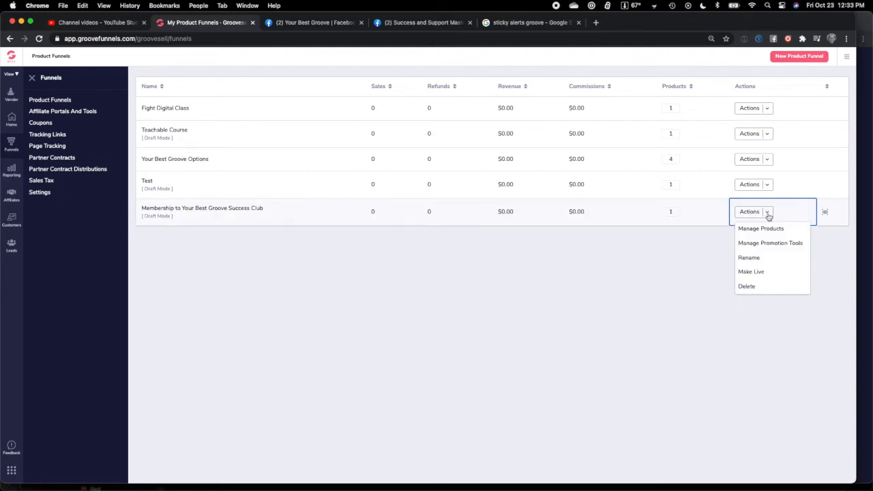
pyautogui.click(752, 270)
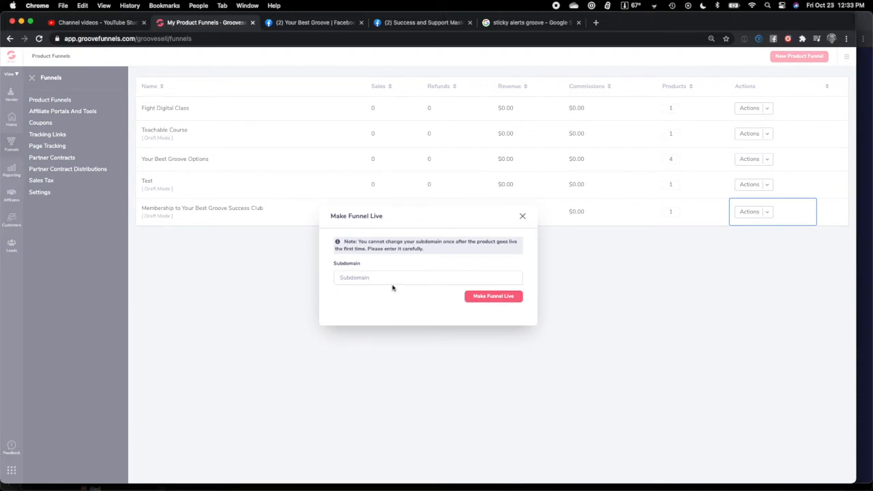
pyautogui.click(377, 277)
pyautogui.write('groove')
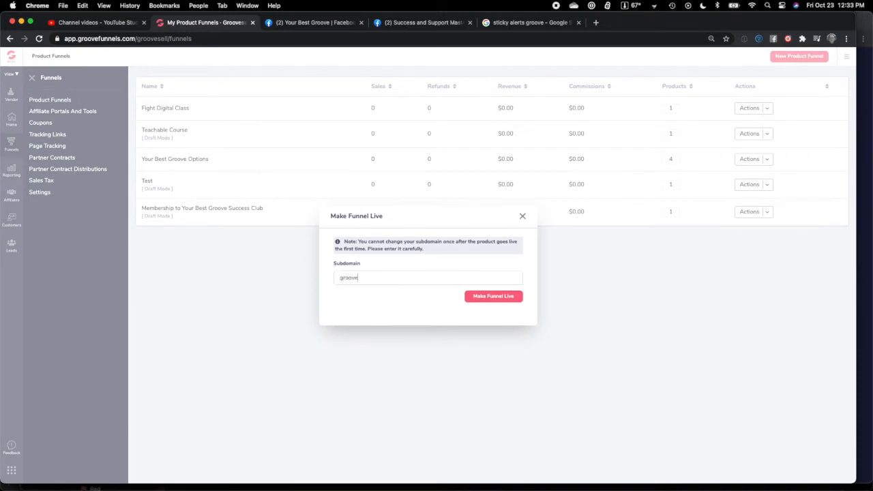
pyautogui.write('mem')
pyautogui.press('BackSpace')
pyautogui.press('BackSpace')
pyautogui.write('y')
pyautogui.click(495, 296)
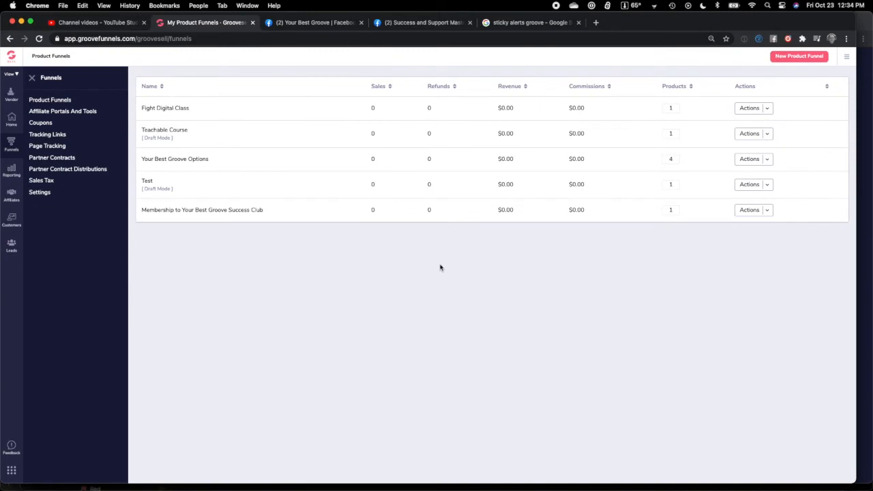
# - Open product management for the Membership to Your Best Groove Success Club funnel
pyautogui.click(207, 215)
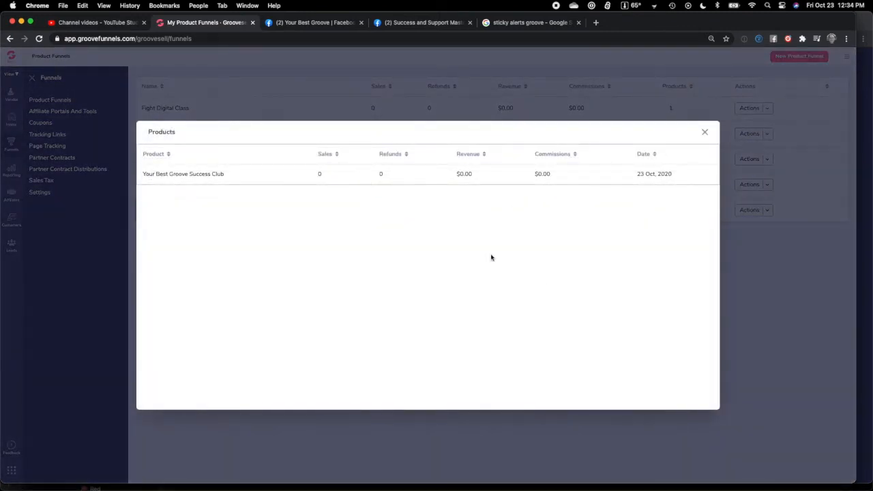
pyautogui.click(705, 133)
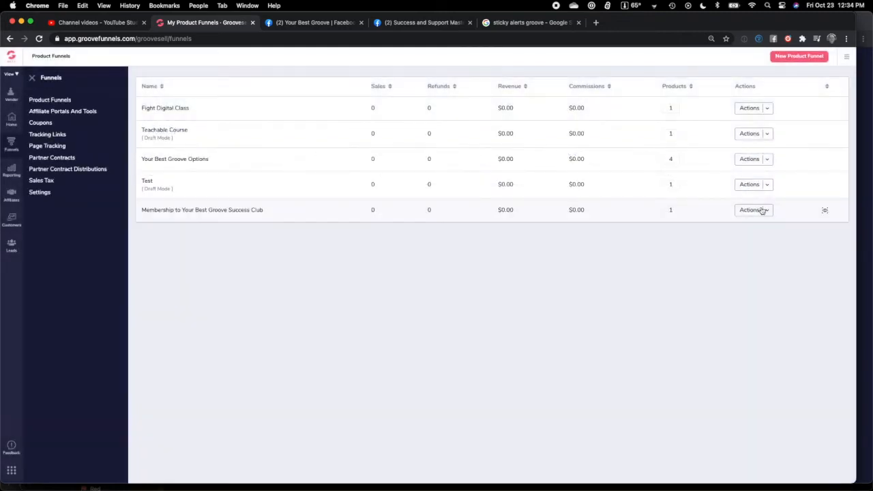
pyautogui.click(762, 211)
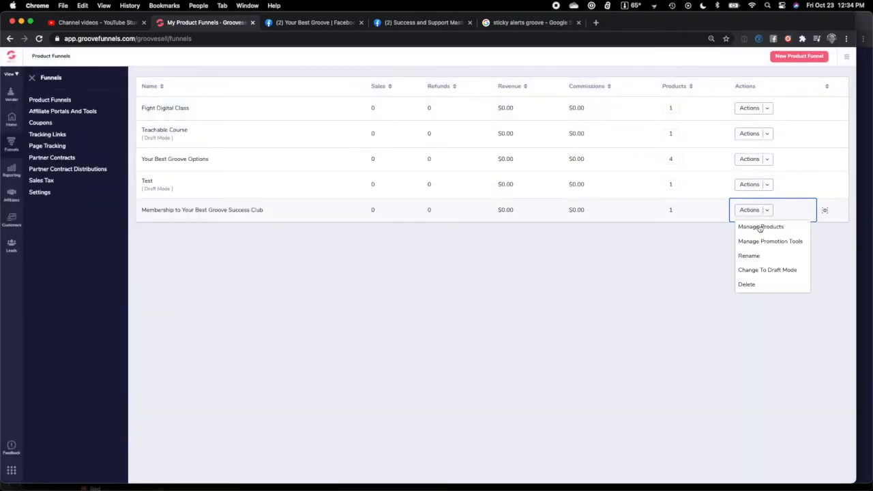
pyautogui.click(761, 227)
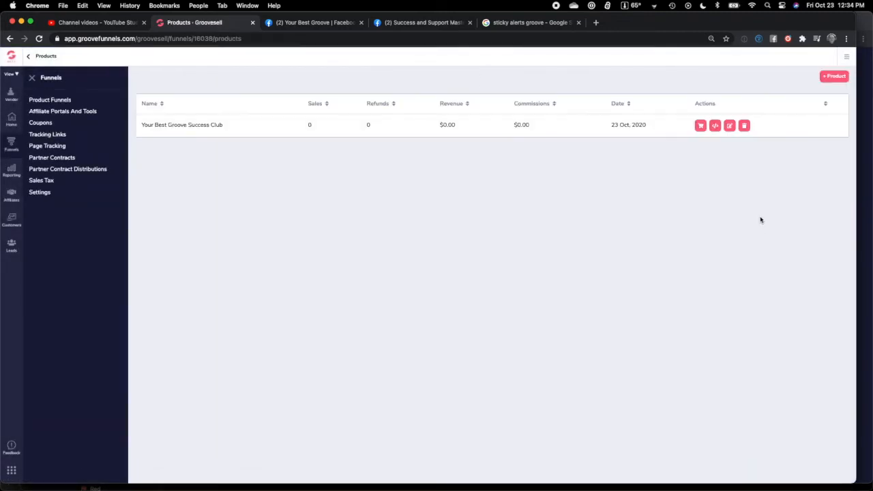
# - Choose a single price, 1-step checkout for the Your Best Groove Success Club product
pyautogui.click(701, 126)
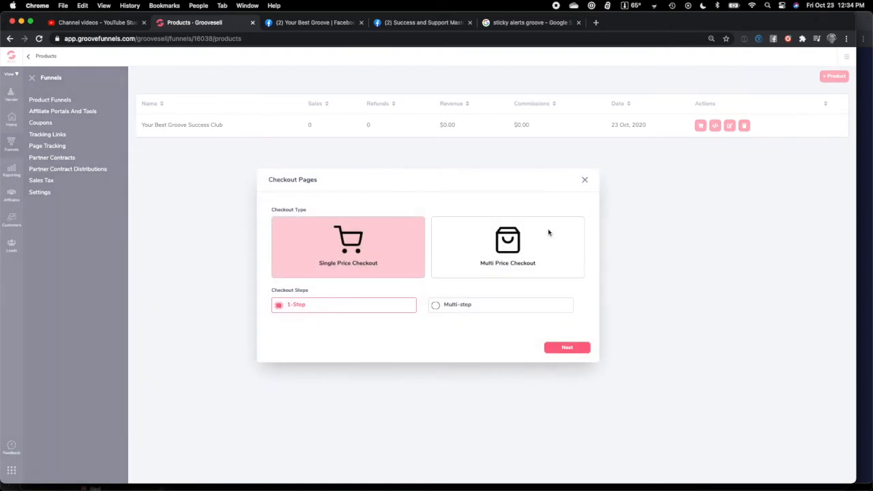
pyautogui.click(352, 254)
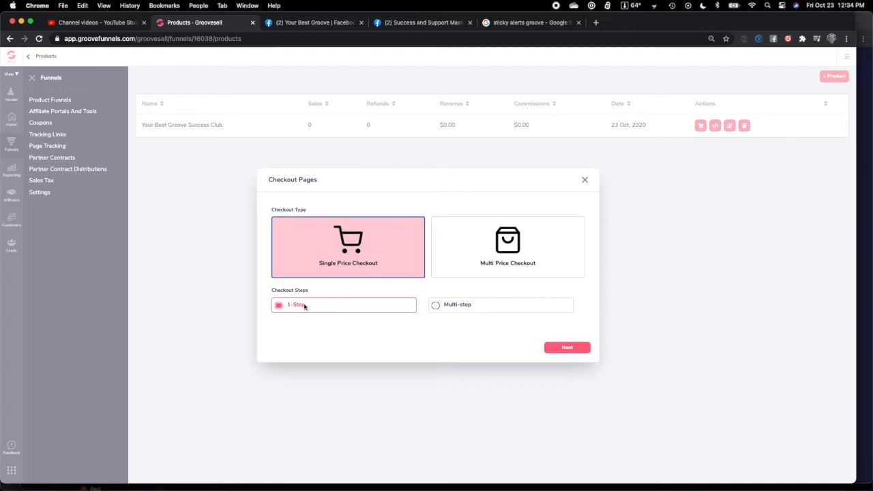
pyautogui.click(570, 348)
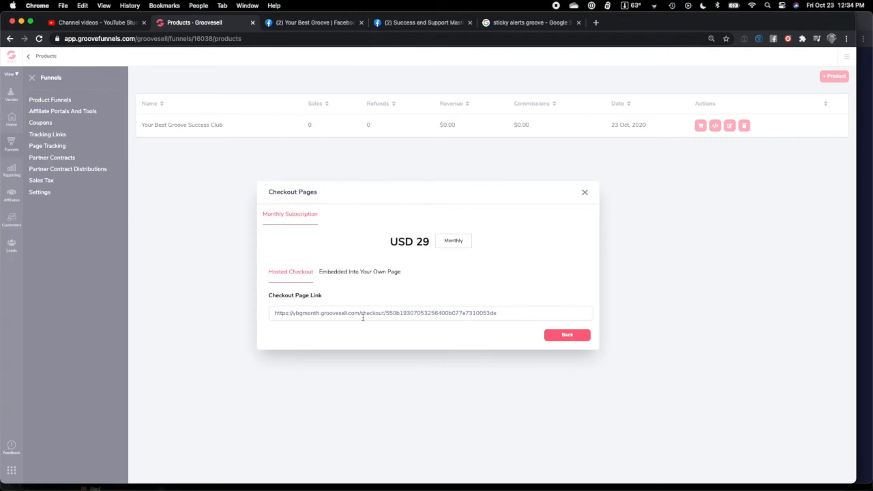
# - Copy the monthly subscription's embed code for embedding the checkout into an own page, and close the checkout pages dialog
pyautogui.click(354, 277)
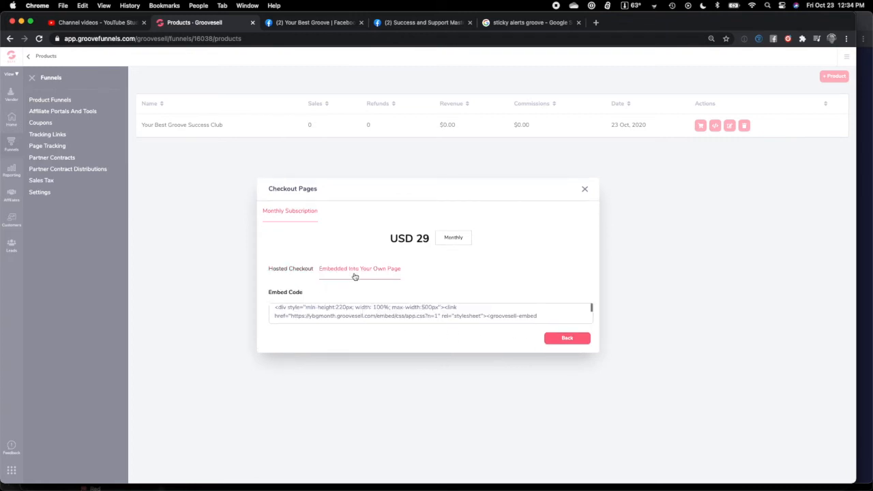
pyautogui.click(354, 308)
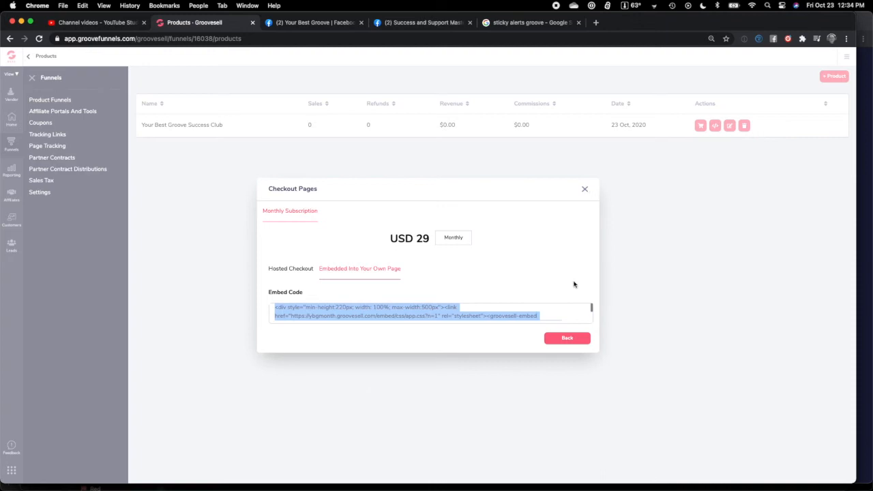
pyautogui.click(571, 341)
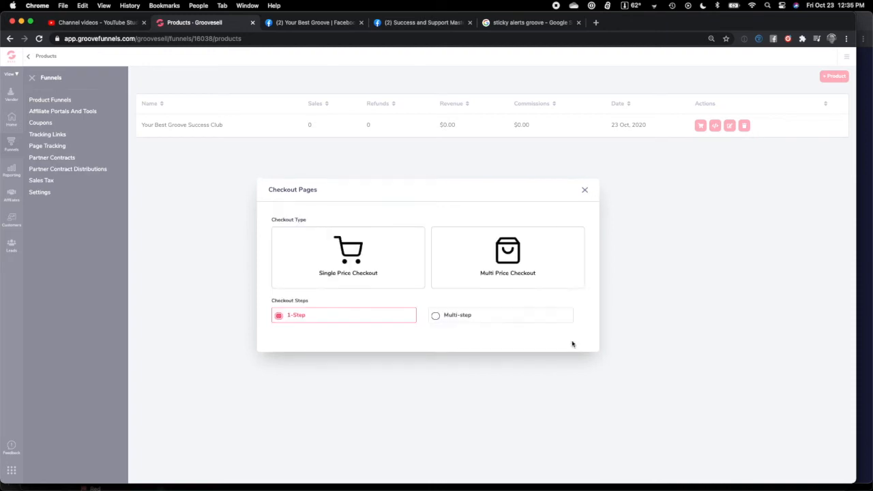
pyautogui.click(585, 192)
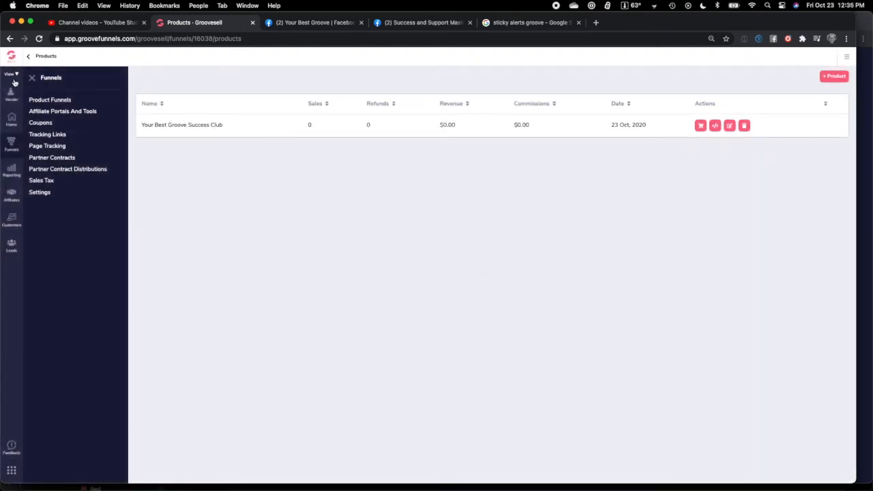
# - Return to GroovePages and open Page 17 of the Your Best Groove site in the editor
pyautogui.click(12, 57)
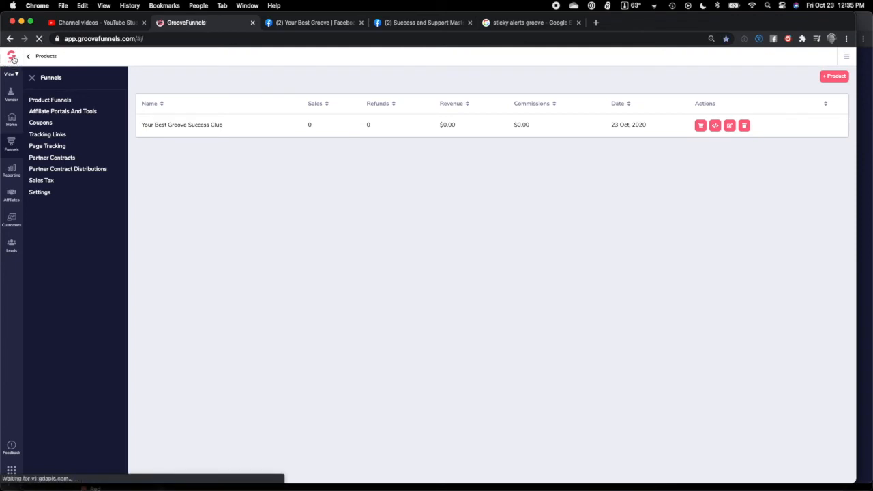
pyautogui.click(45, 135)
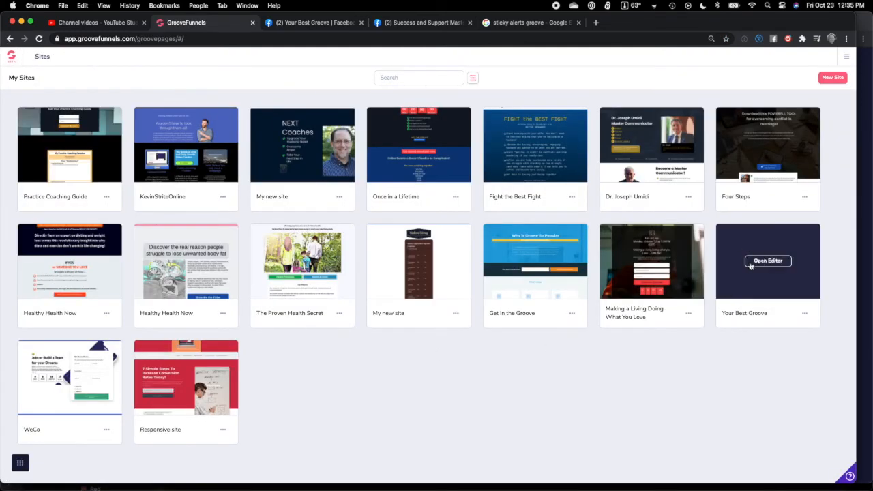
pyautogui.click(768, 261)
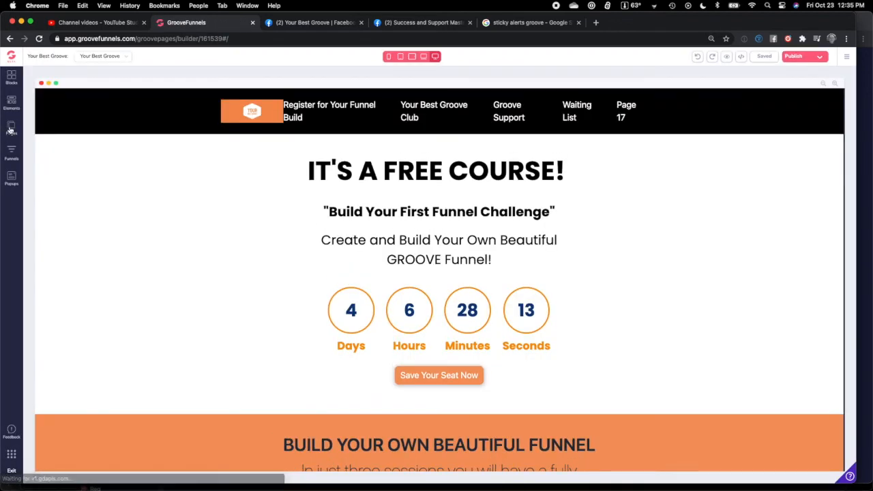
pyautogui.click(11, 129)
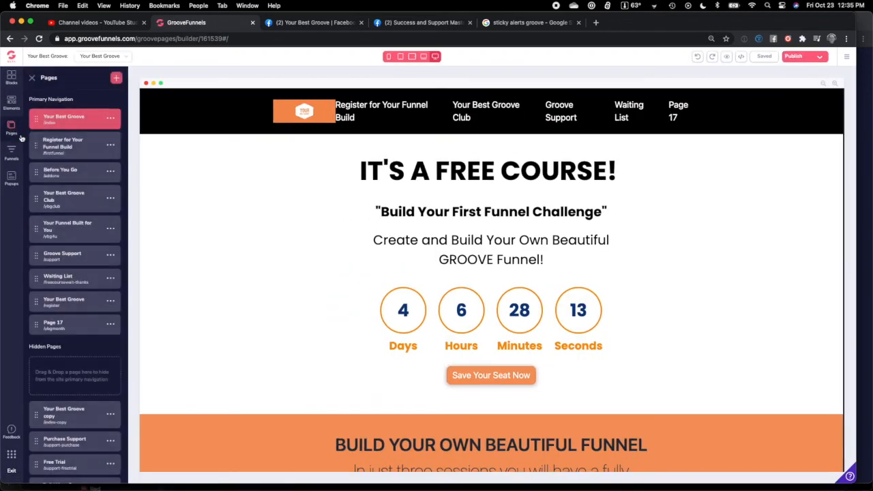
pyautogui.click(71, 326)
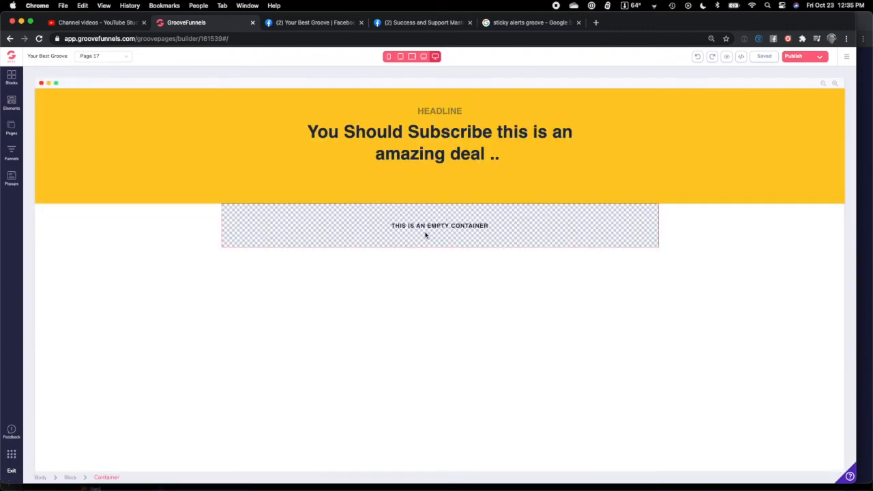
# - Add a Code Embed element to the empty container below the yellow headline block
pyautogui.click(412, 228)
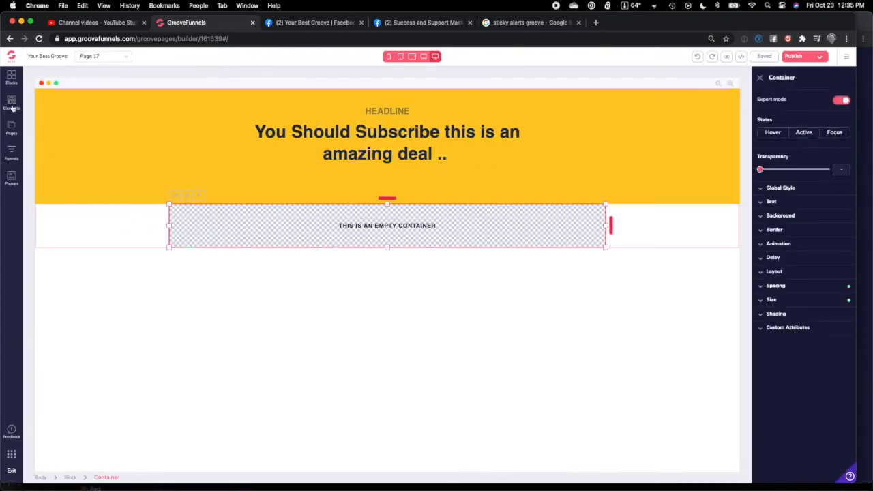
pyautogui.click(12, 106)
pyautogui.scroll(-10, 78, 328)
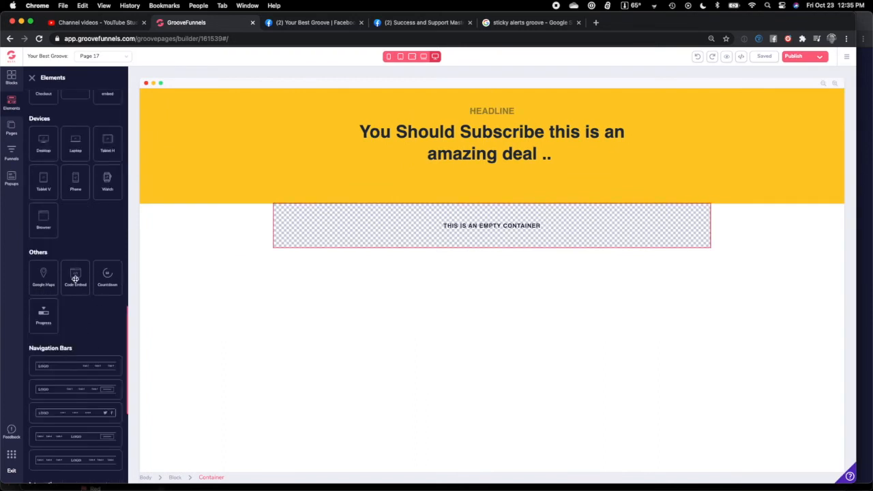
pyautogui.moveTo(75, 278); pyautogui.dragTo(475, 236)
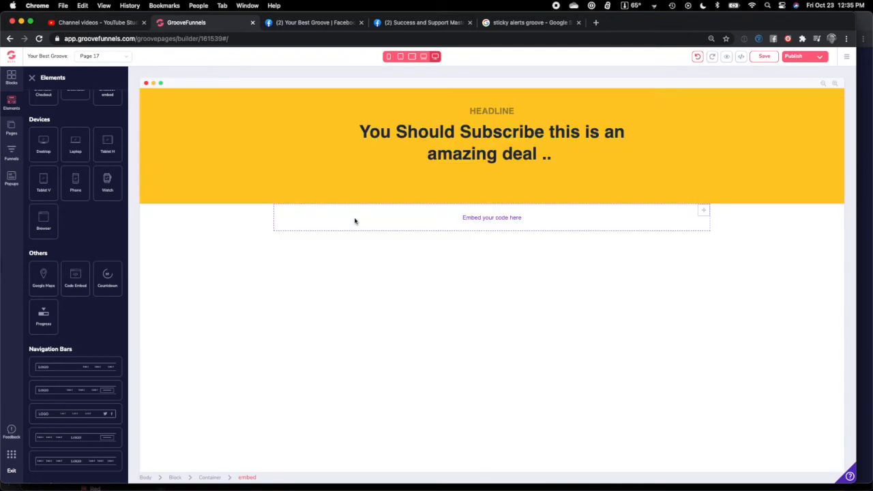
# - Paste the copied checkout embed code into the Code Embed element below the headline block and save the source code
pyautogui.click(354, 220)
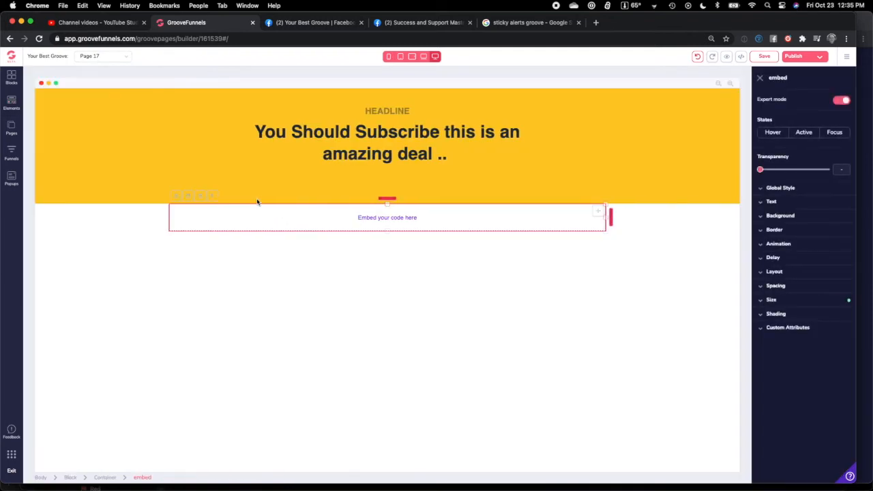
pyautogui.click(175, 198)
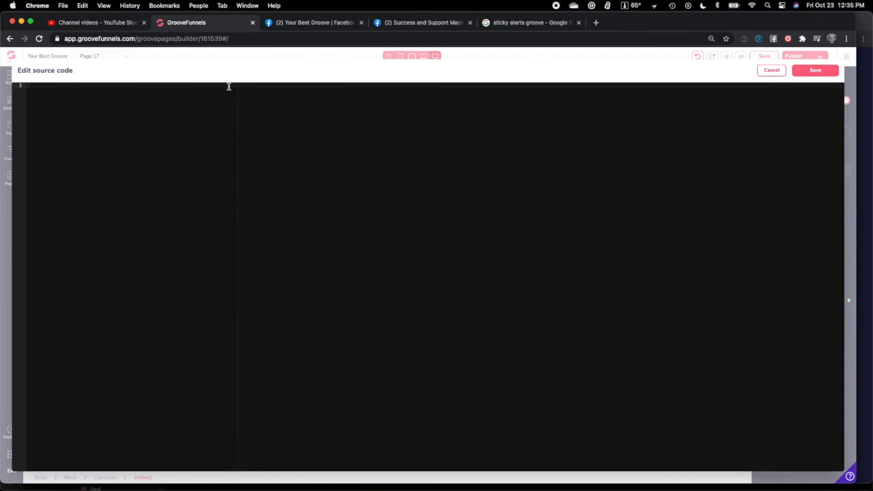
pyautogui.press('super+v')
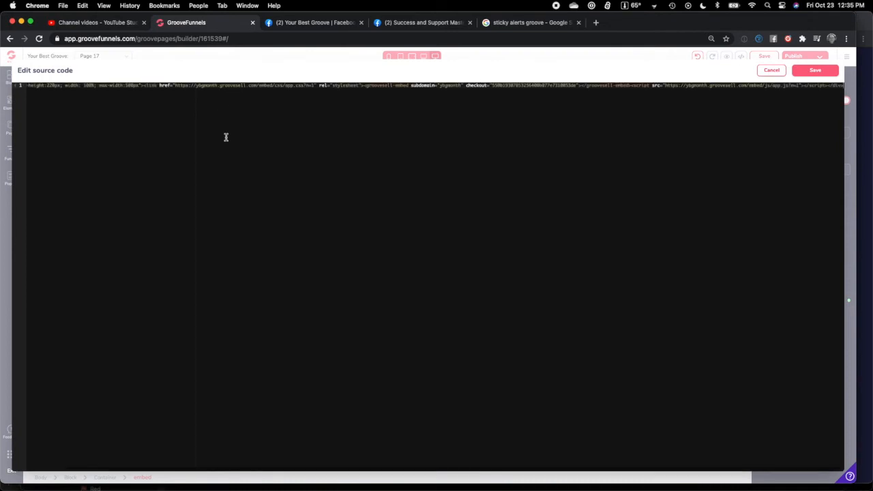
pyautogui.click(813, 73)
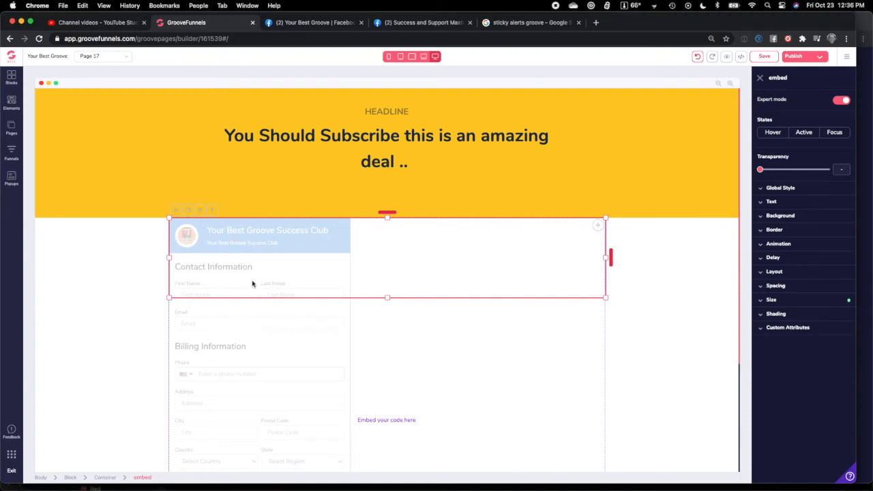
pyautogui.scroll(-5, 253, 284)
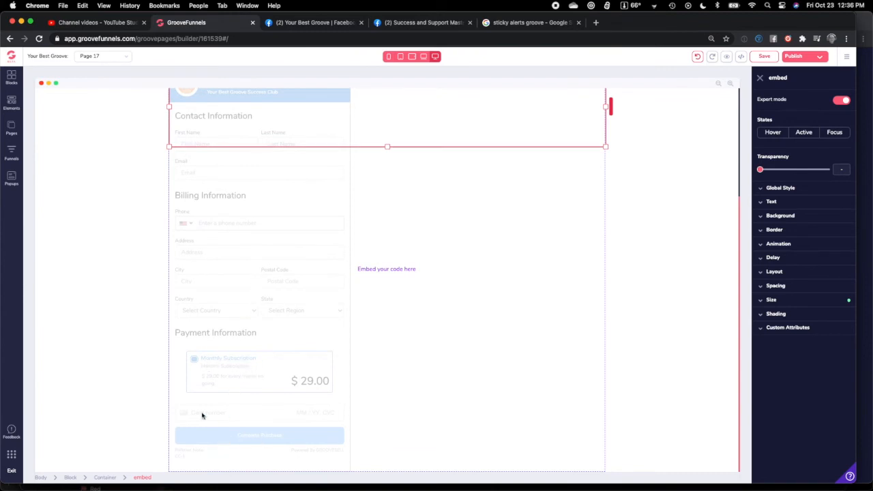
pyautogui.scroll(5, 285, 324)
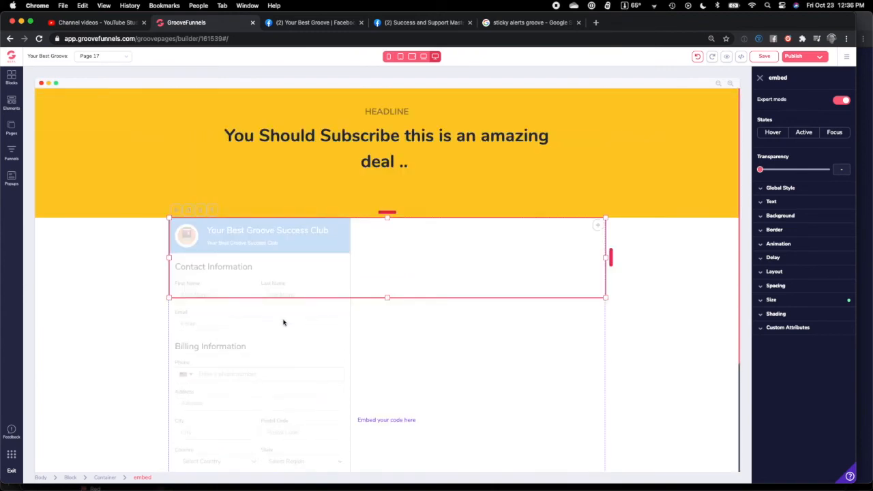
pyautogui.scroll(-5, 285, 323)
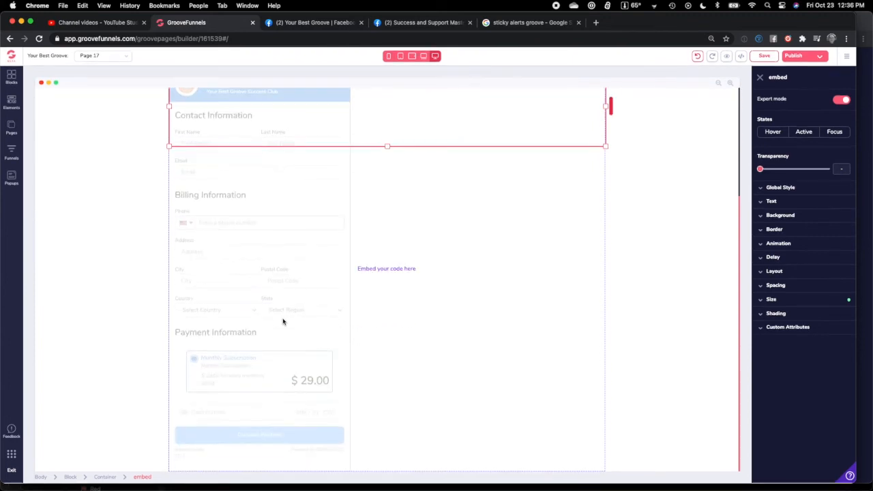
# - Add a GrooveSell Checkout element inside the yellow headline block, beneath the headline text
pyautogui.click(20, 108)
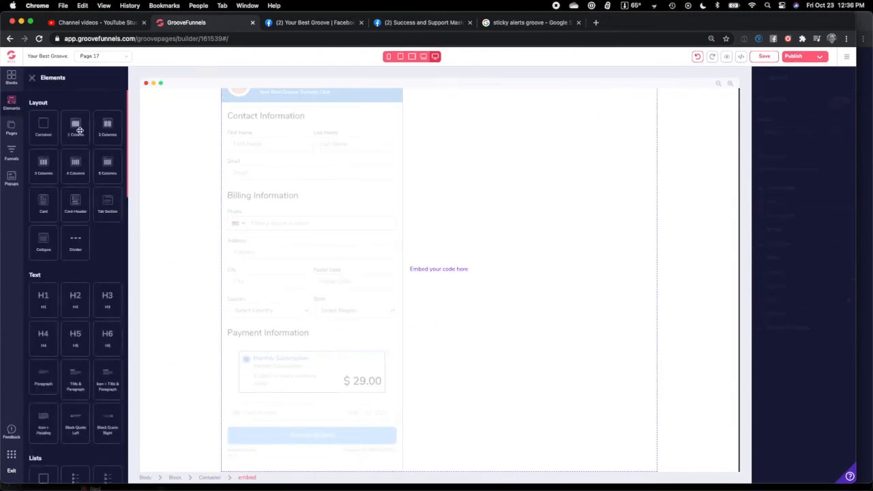
pyautogui.scroll(-10, 81, 307)
pyautogui.scroll(-8, 84, 313)
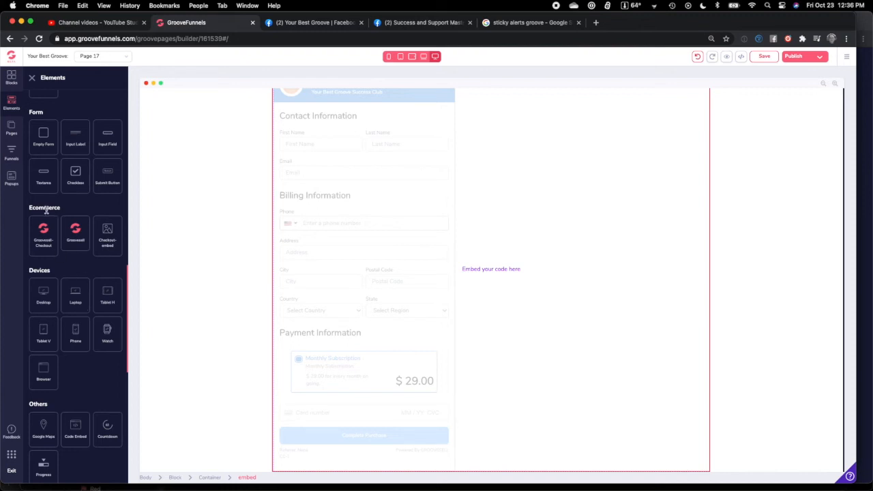
pyautogui.moveTo(42, 233); pyautogui.dragTo(472, 361)
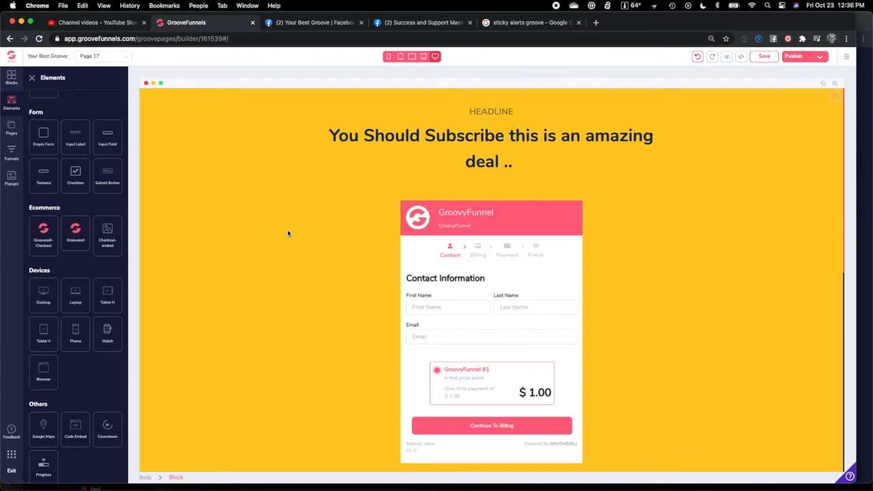
# - Configure the new checkout element as a Checkout Page for the Your Best Groove Success Club funnel and product
pyautogui.scroll(-2, 287, 234)
pyautogui.scroll(1, 288, 233)
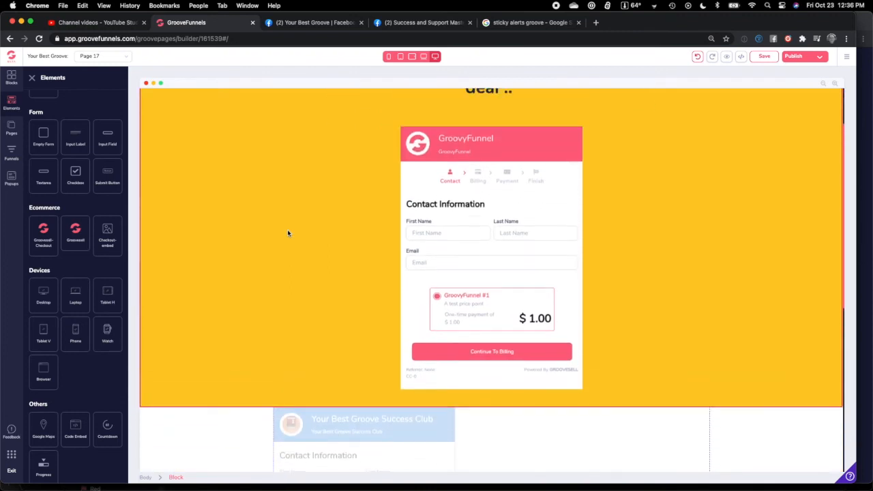
pyautogui.click(515, 229)
pyautogui.click(800, 100)
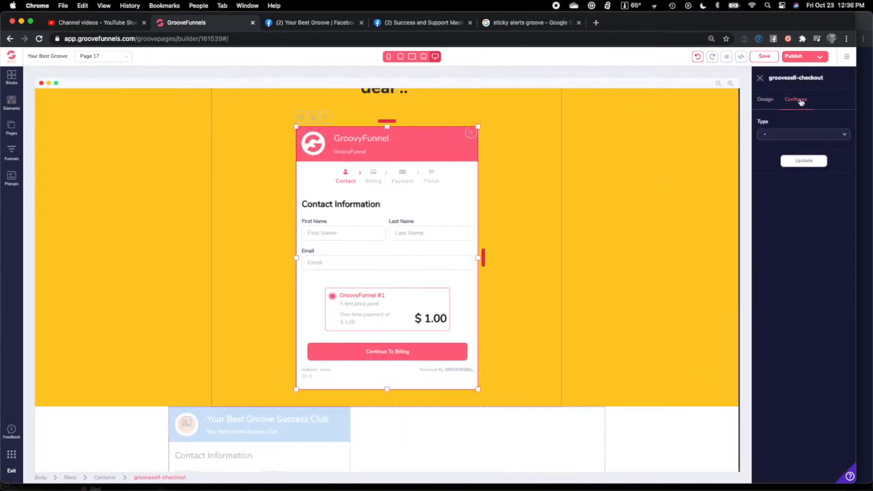
pyautogui.click(789, 135)
pyautogui.click(779, 146)
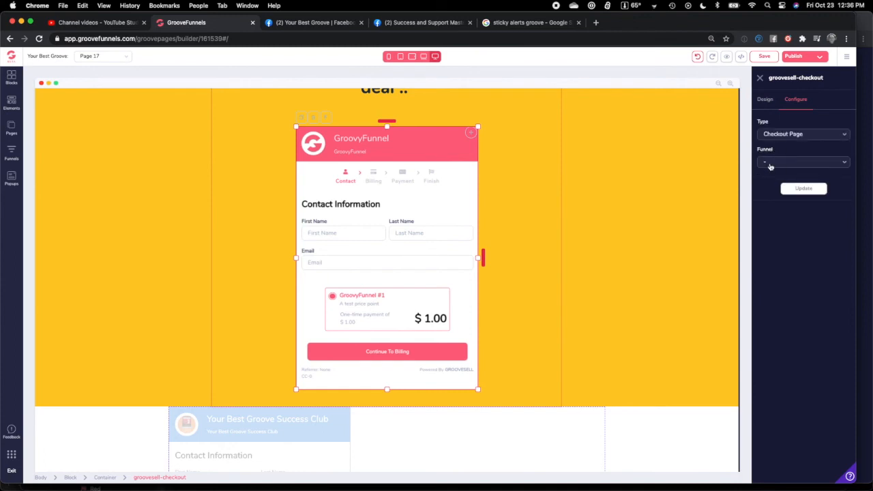
pyautogui.click(770, 164)
pyautogui.click(780, 233)
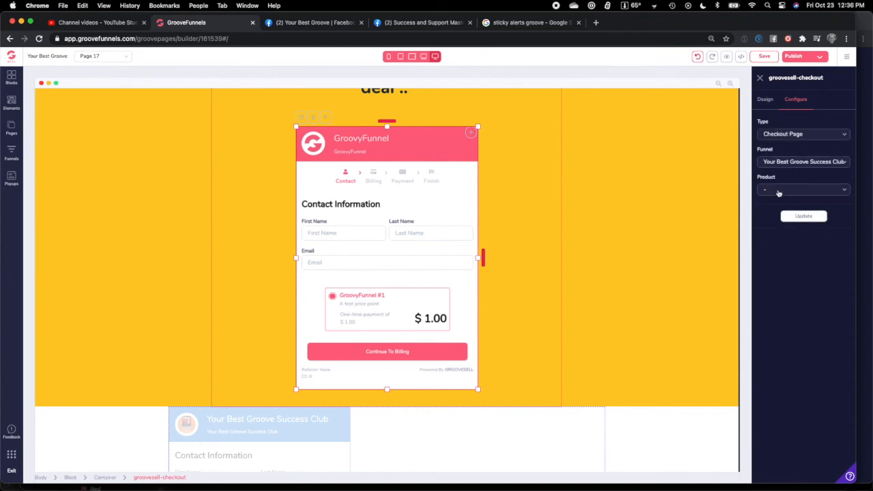
pyautogui.click(780, 191)
pyautogui.click(777, 202)
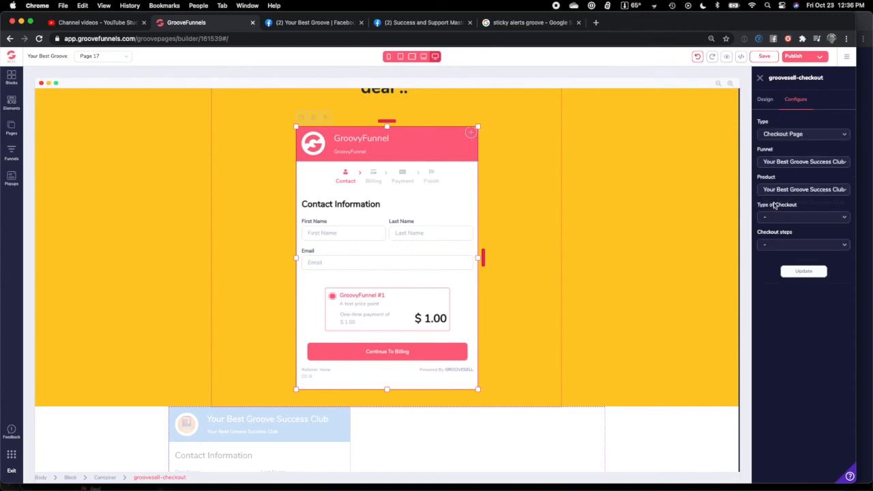
# - Set the checkout to Single price point, 1-step, with the Monthly Subscription price point, and update the element
pyautogui.click(780, 219)
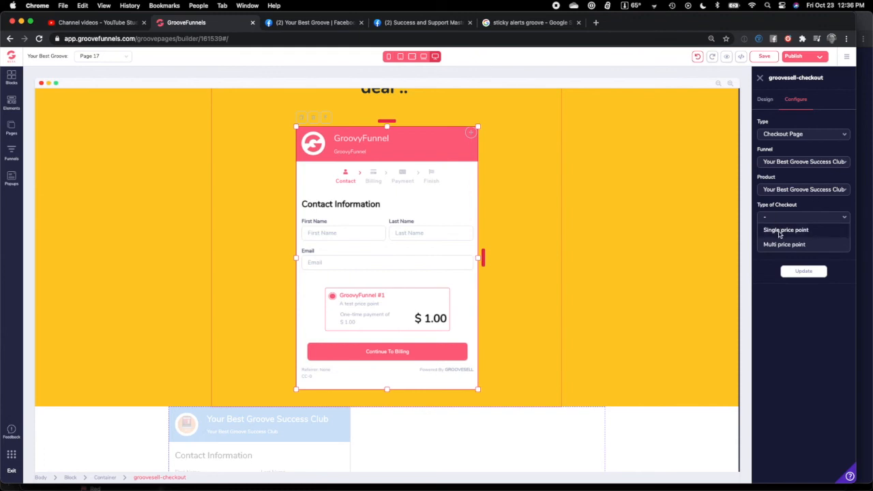
pyautogui.click(780, 232)
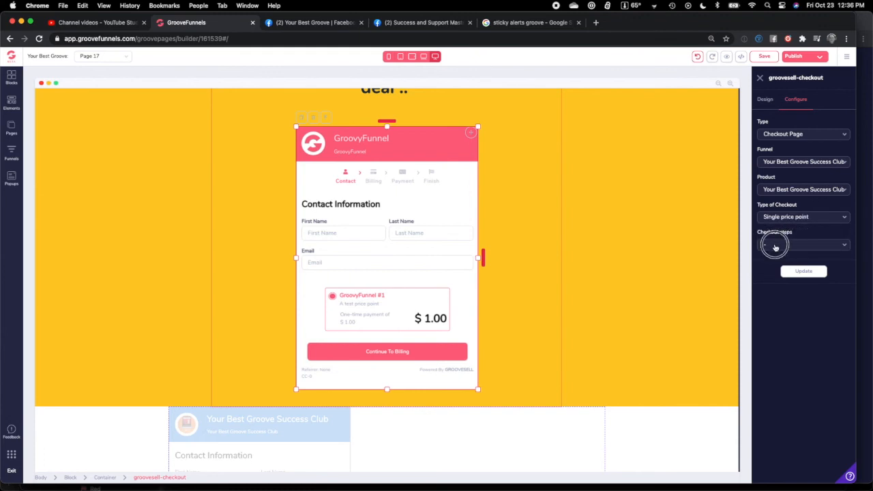
pyautogui.click(775, 245)
pyautogui.click(773, 258)
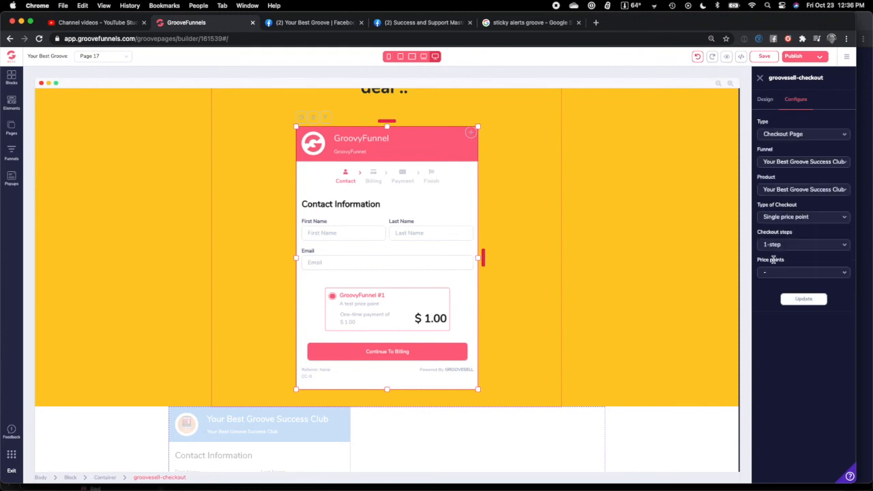
pyautogui.click(771, 274)
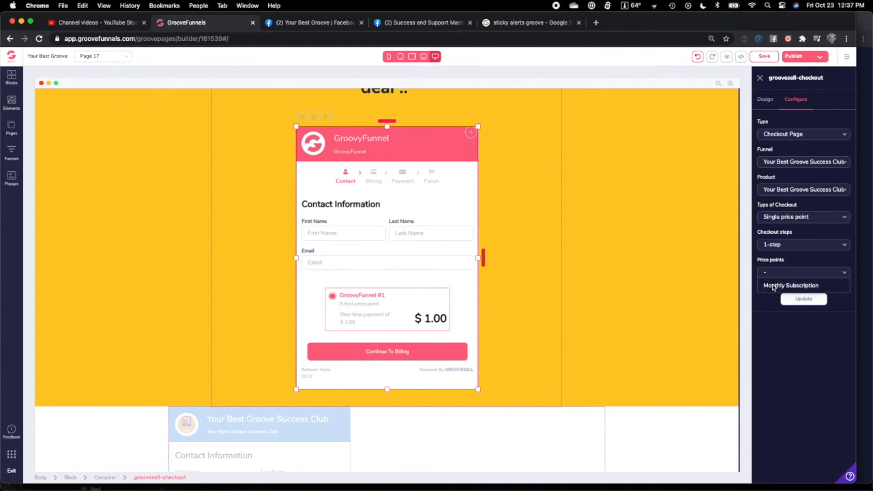
pyautogui.click(774, 287)
pyautogui.click(804, 299)
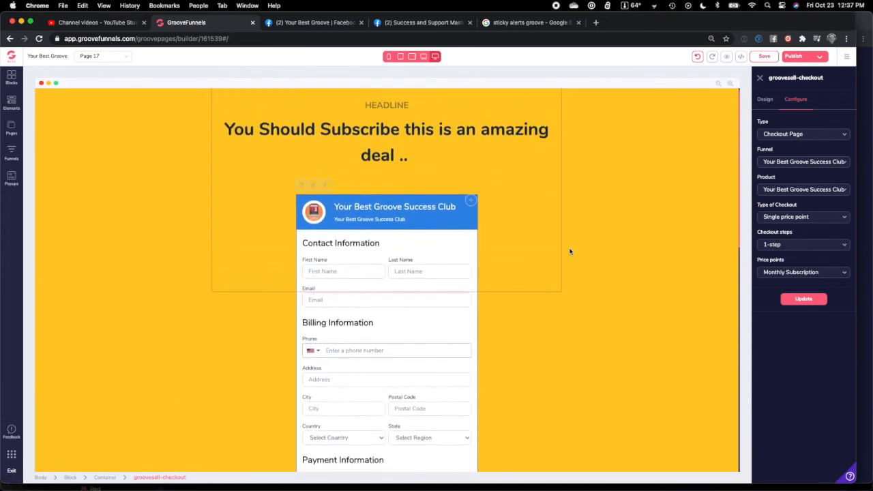
# - Examine the updated checkout form in the yellow block from its header down to the payment section, comparing it with the code-embedded form below
pyautogui.scroll(-4, 570, 251)
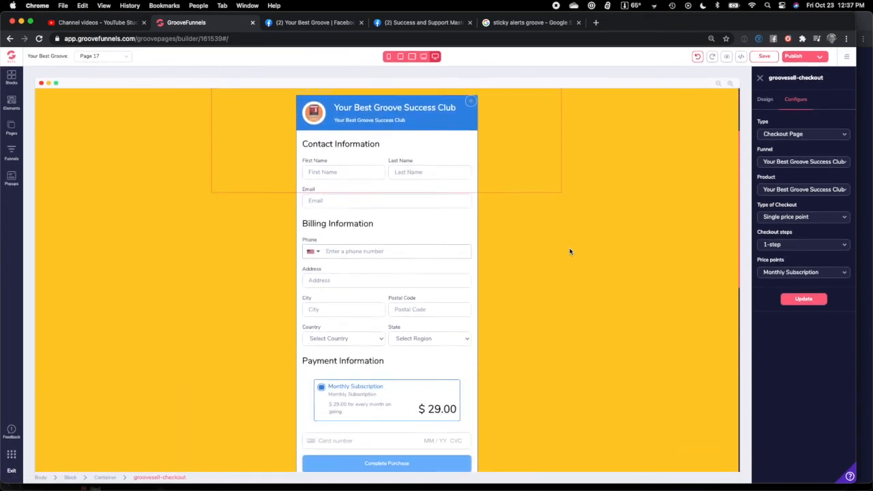
pyautogui.scroll(2, 570, 252)
pyautogui.scroll(1, 571, 252)
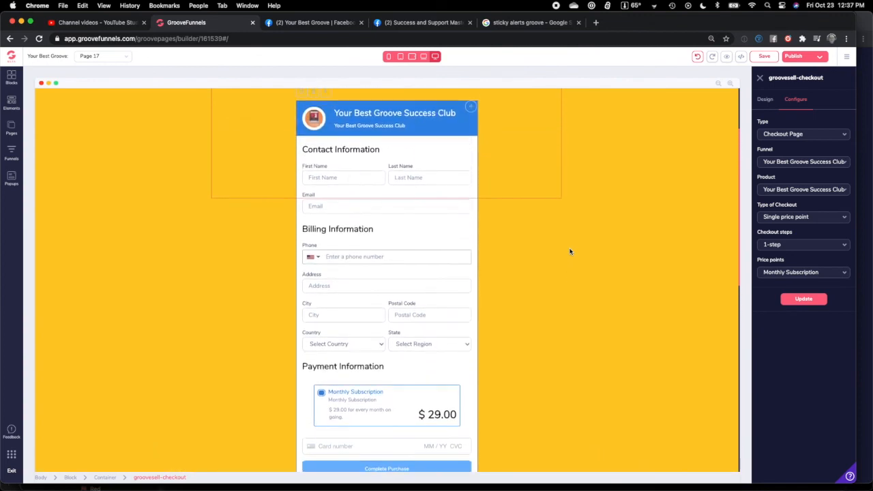
pyautogui.scroll(-8, 506, 201)
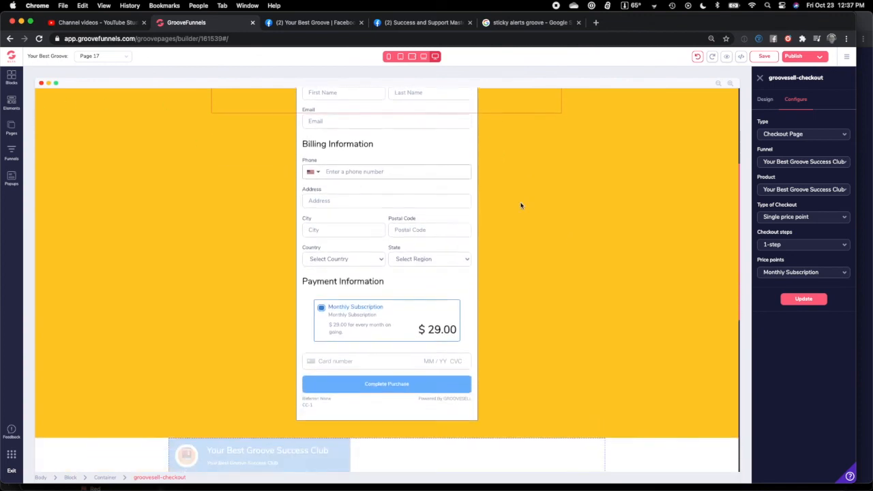
pyautogui.scroll(8, 495, 139)
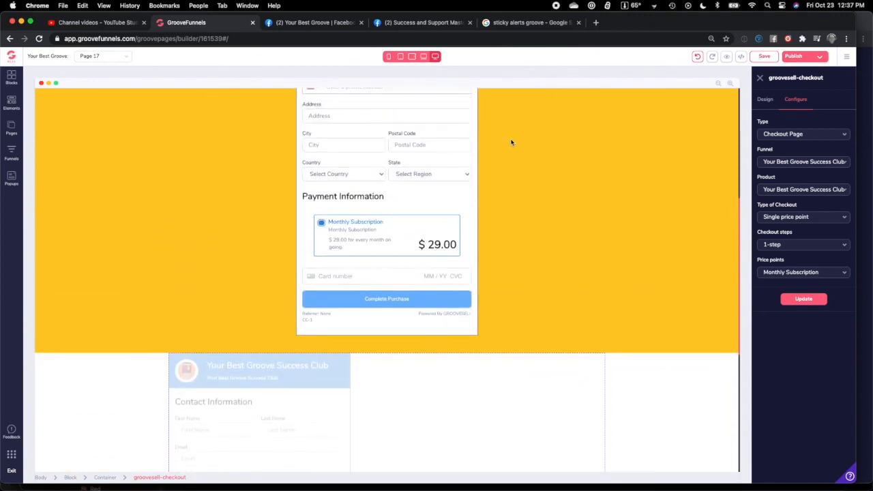
pyautogui.scroll(-4, 515, 143)
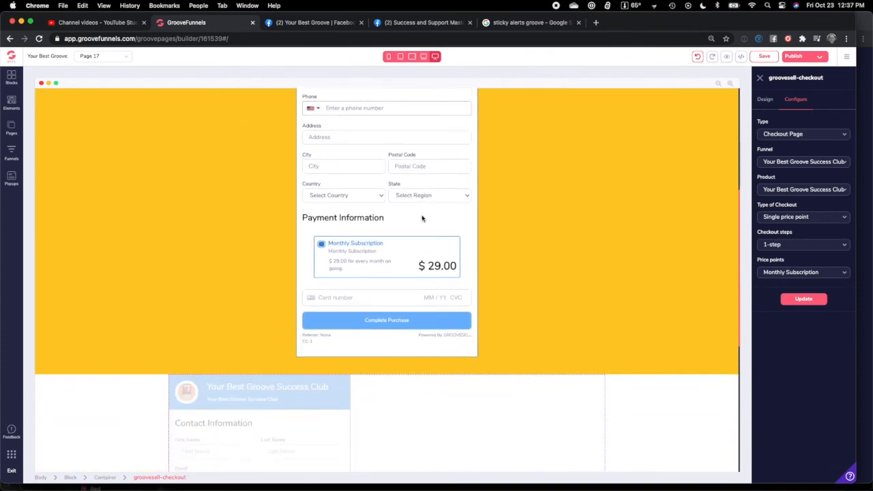
pyautogui.scroll(7, 462, 170)
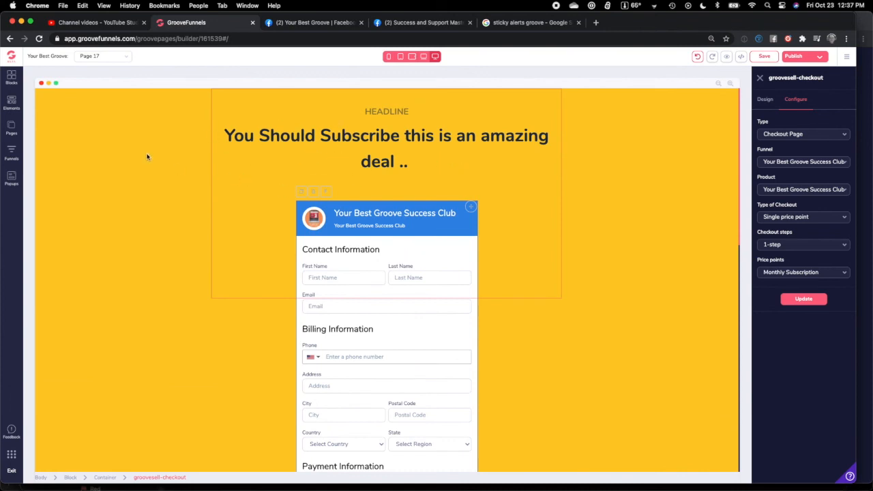
# - Open the site's page list and check the thanks page address in the Sales Demo note in OneNote, returning to the page editor
pyautogui.click(12, 127)
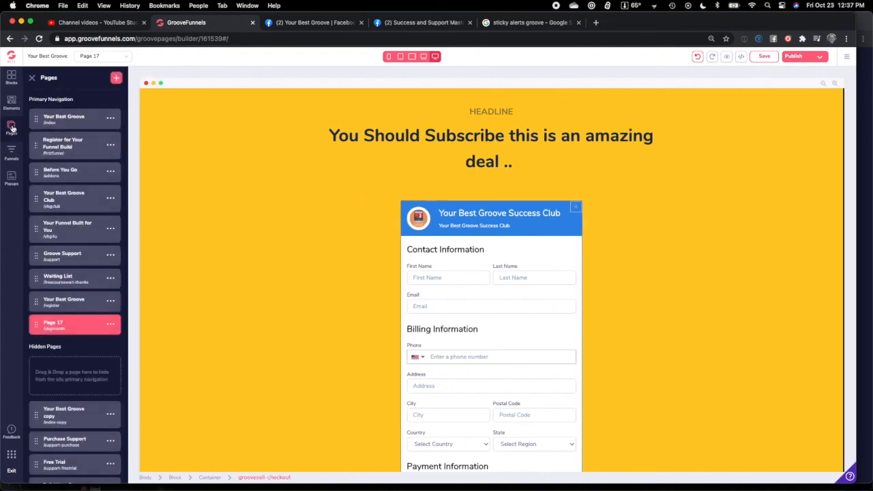
pyautogui.press('super+Tab')
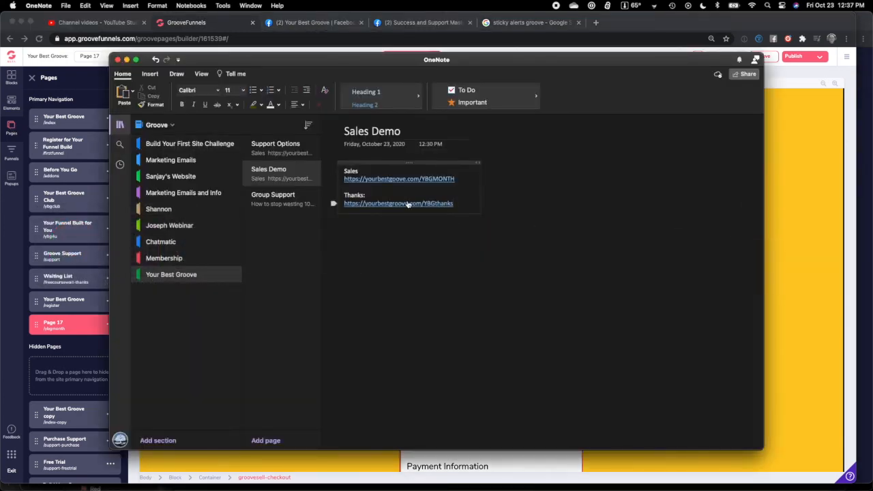
pyautogui.press('super+Tab')
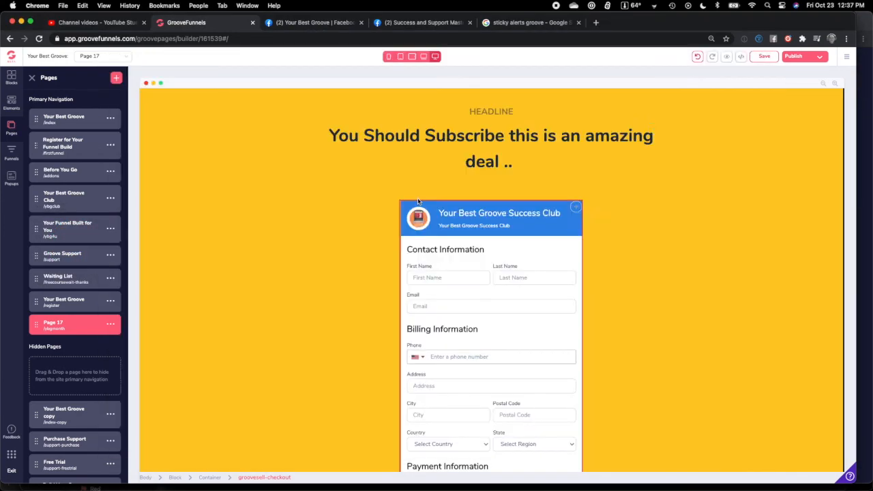